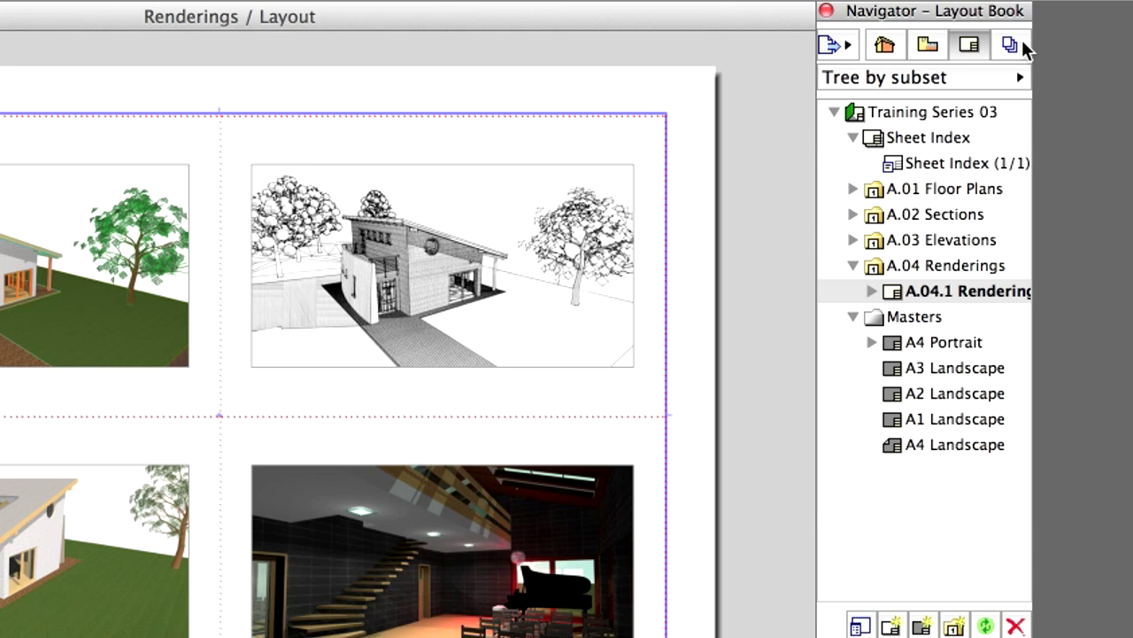
- Show the Publisher Sets in the Navigator and browse into the 1 – Views set and back
{"action": "left_click", "coordinate": [1018, 46]}
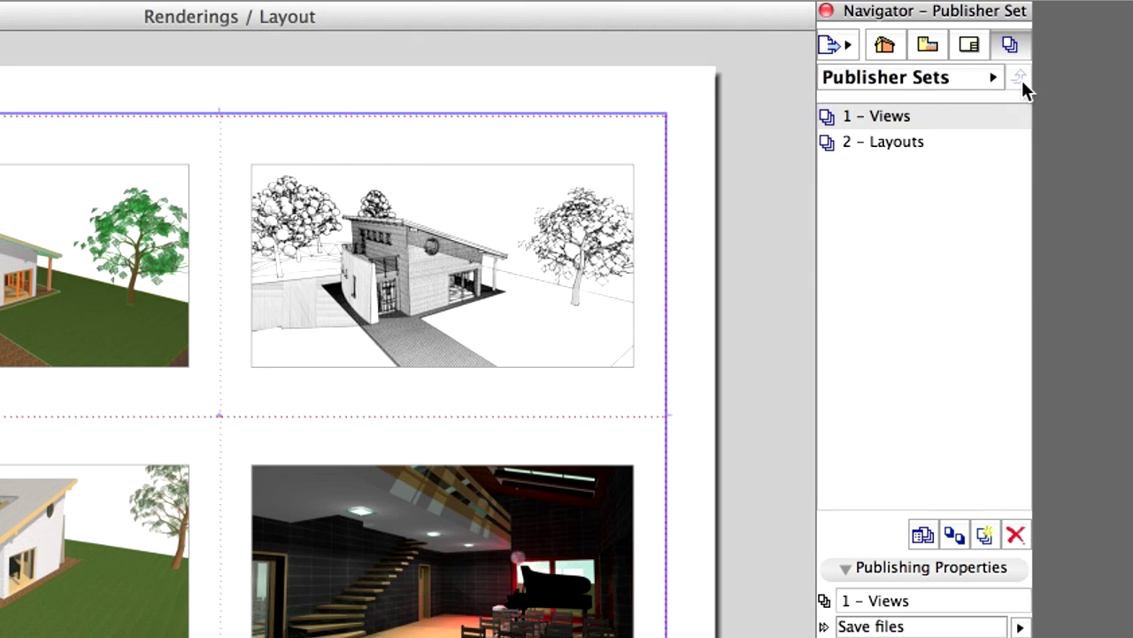
{"action": "left_click", "coordinate": [1022, 42]}
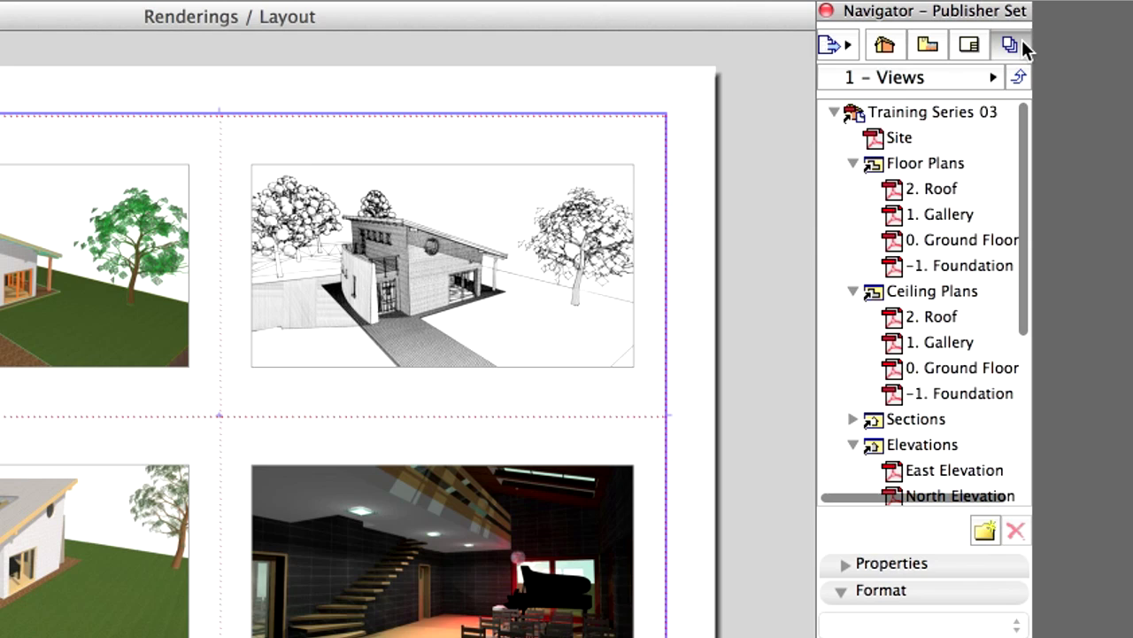
{"action": "left_click", "coordinate": [1019, 78]}
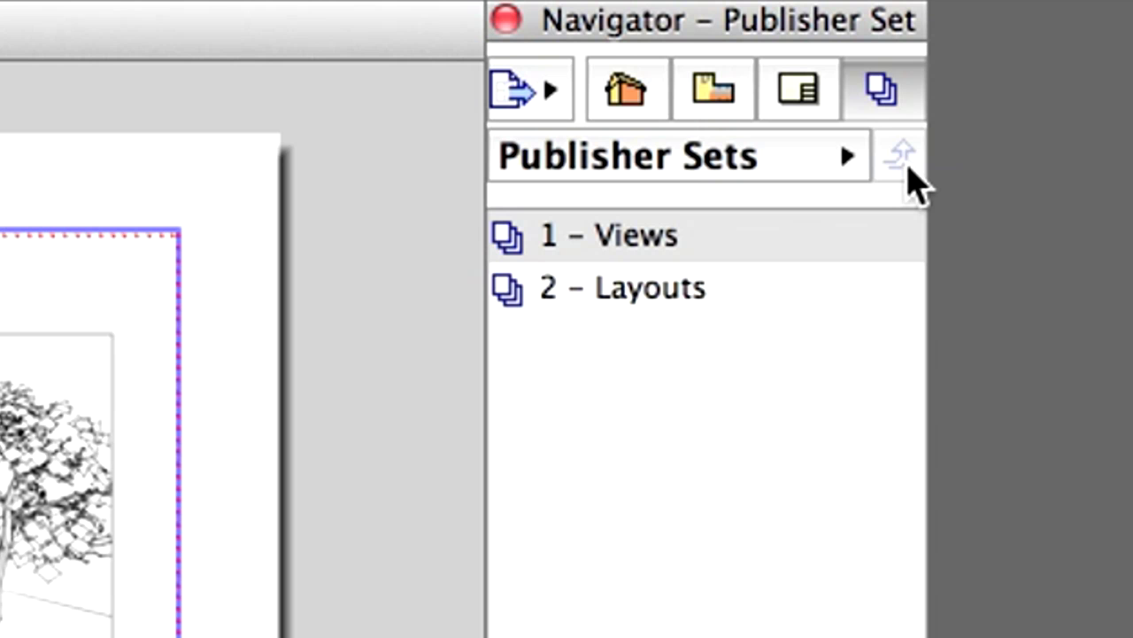
{"action": "key", "text": "Return"}
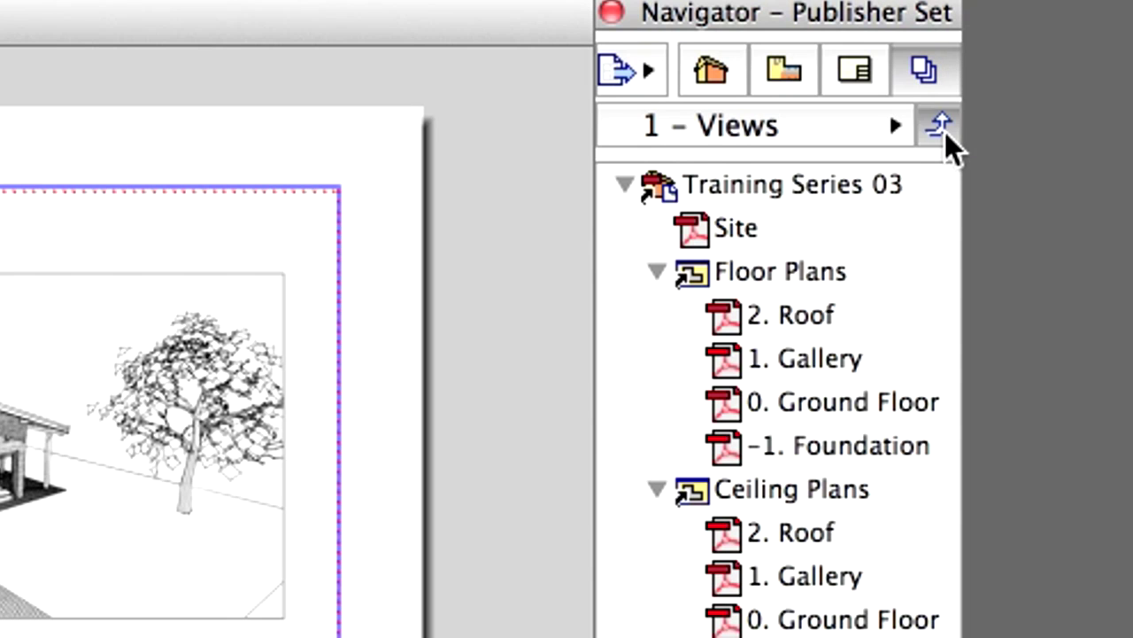
{"action": "left_click", "coordinate": [945, 132]}
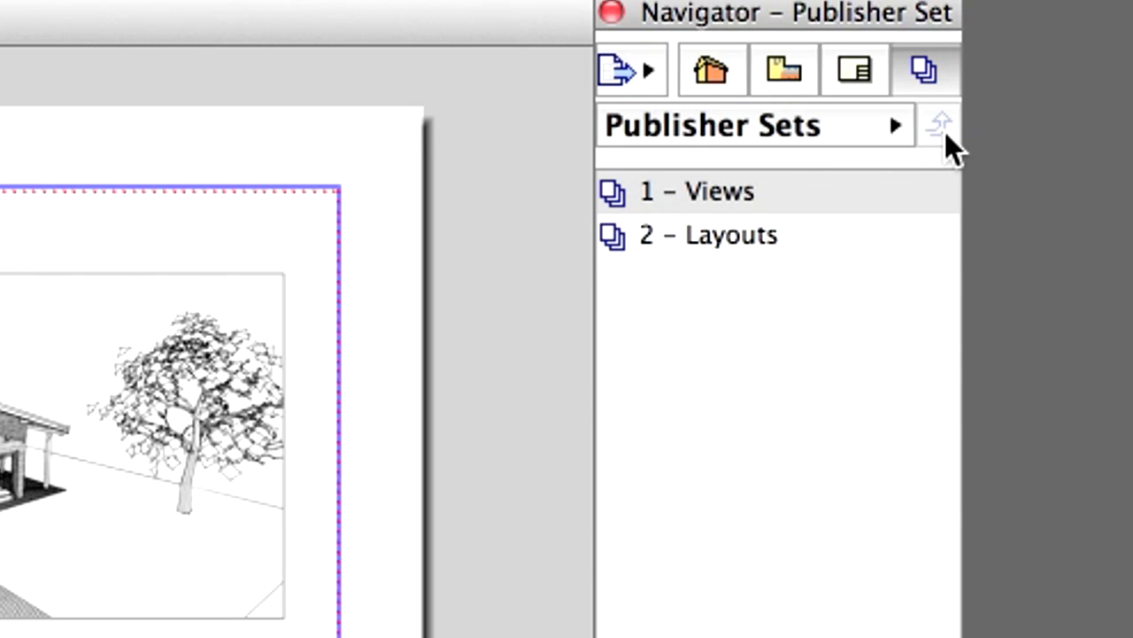
{"action": "left_click", "coordinate": [670, 73]}
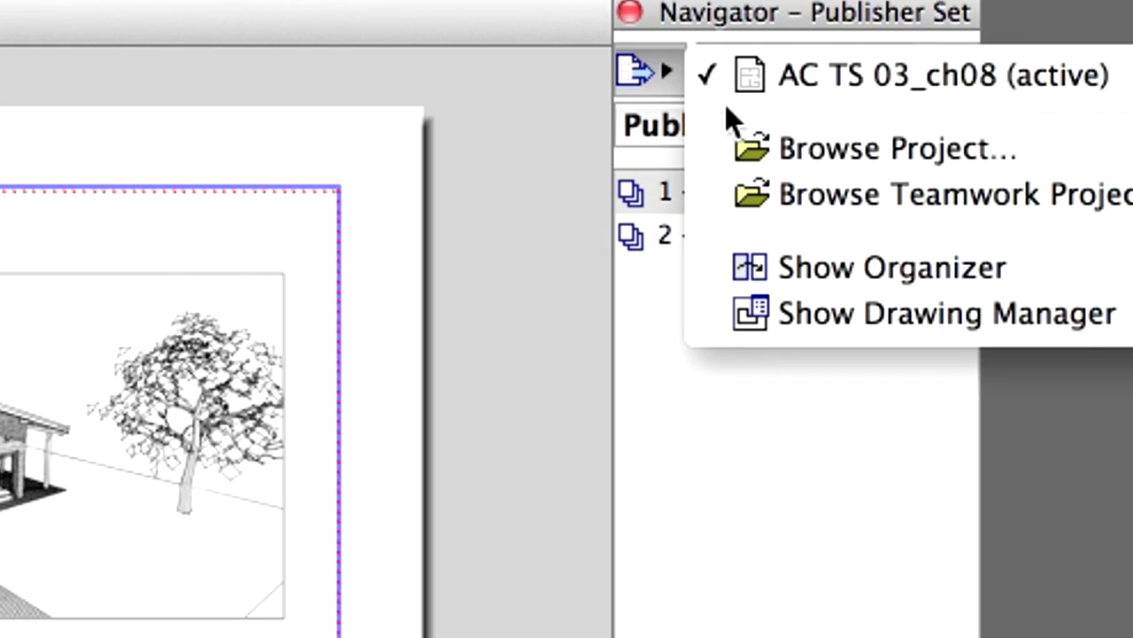
- Show the Organizer from the Navigator's project menu
{"action": "left_click", "coordinate": [1111, 278]}
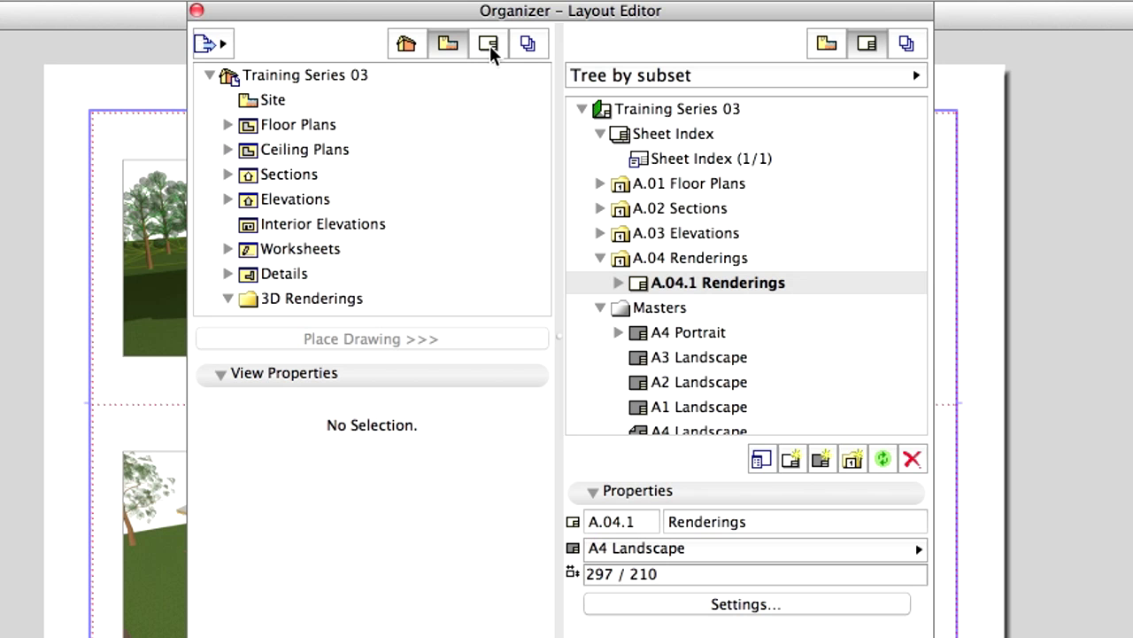
- Pair Layout Book with Publisher Sets in the Organizer and open 2 – Layouts' publishing properties
{"action": "left_click", "coordinate": [489, 47]}
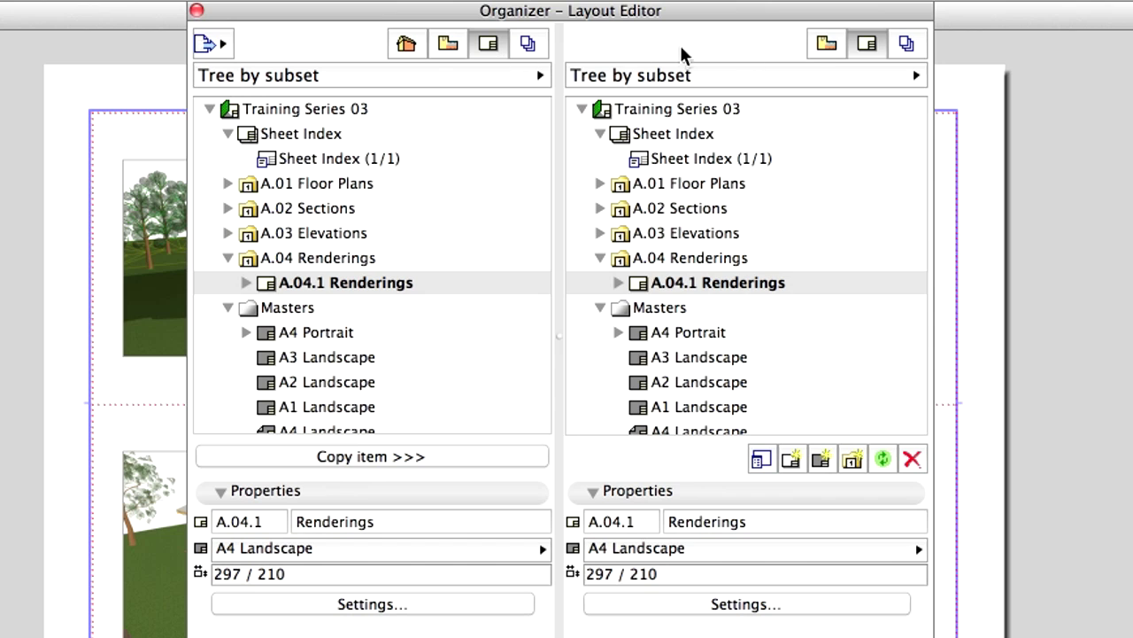
{"action": "left_click", "coordinate": [907, 44]}
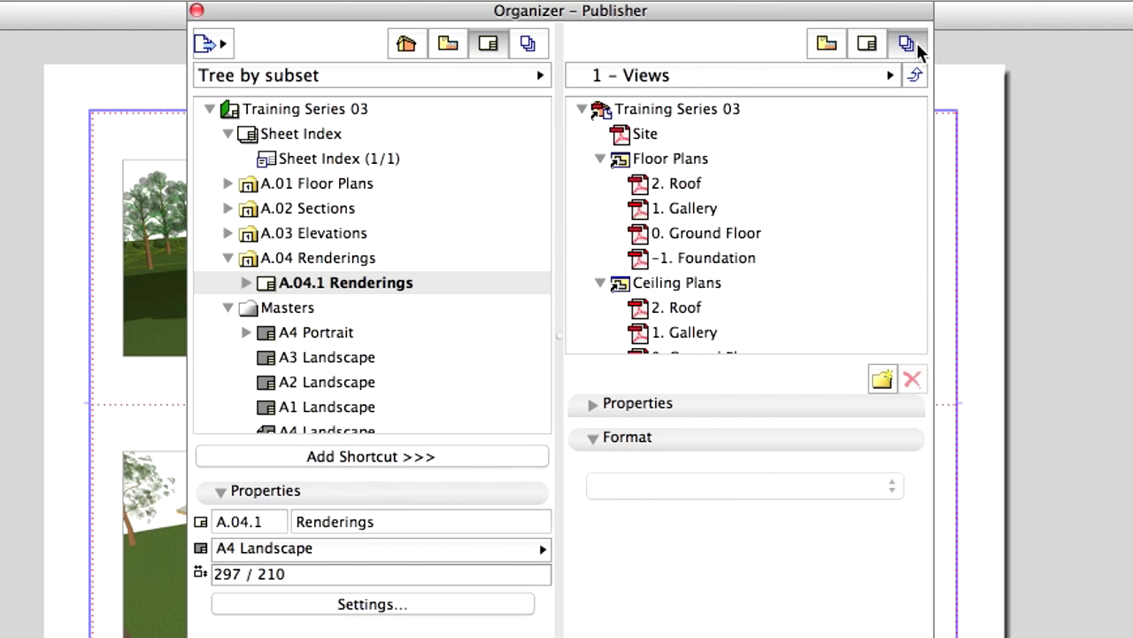
{"action": "left_click", "coordinate": [915, 77]}
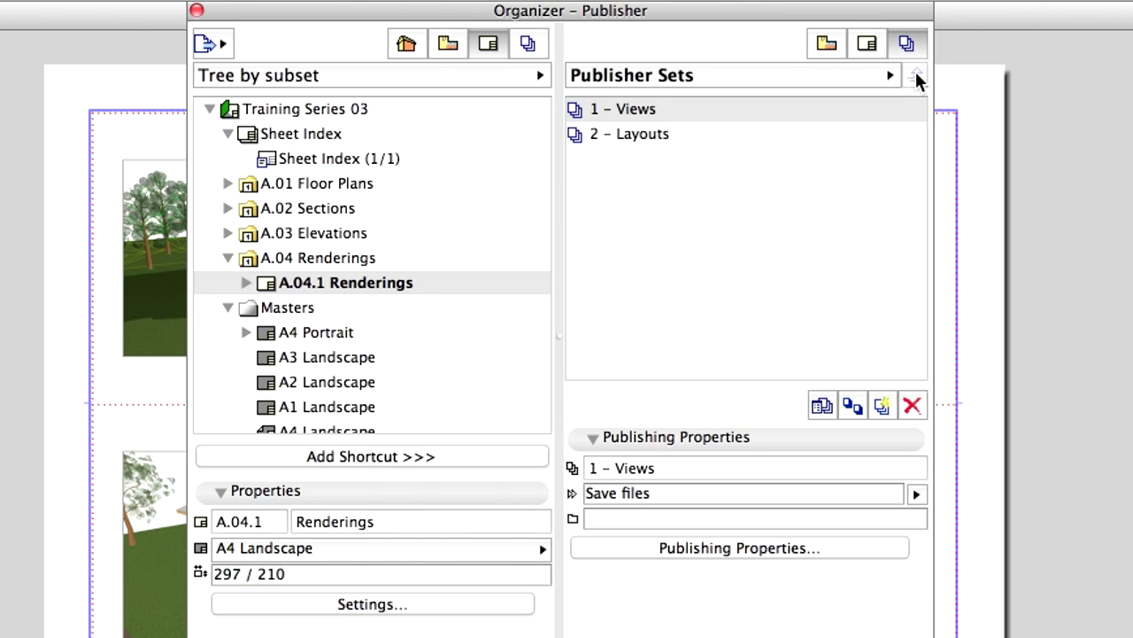
{"action": "left_click", "coordinate": [748, 136]}
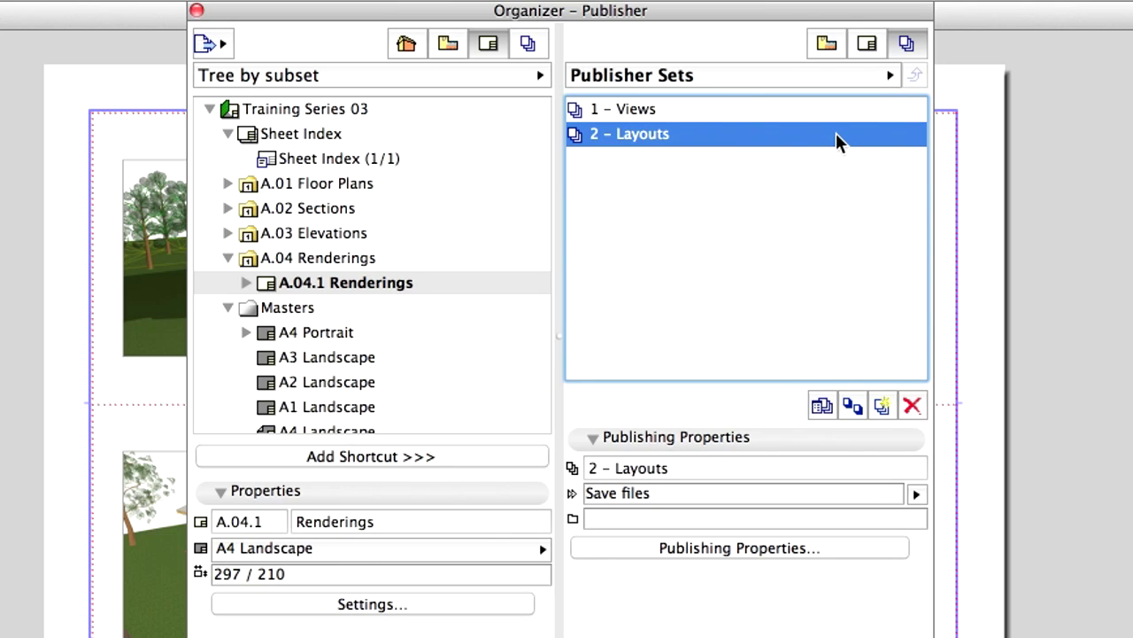
{"action": "left_click", "coordinate": [886, 554]}
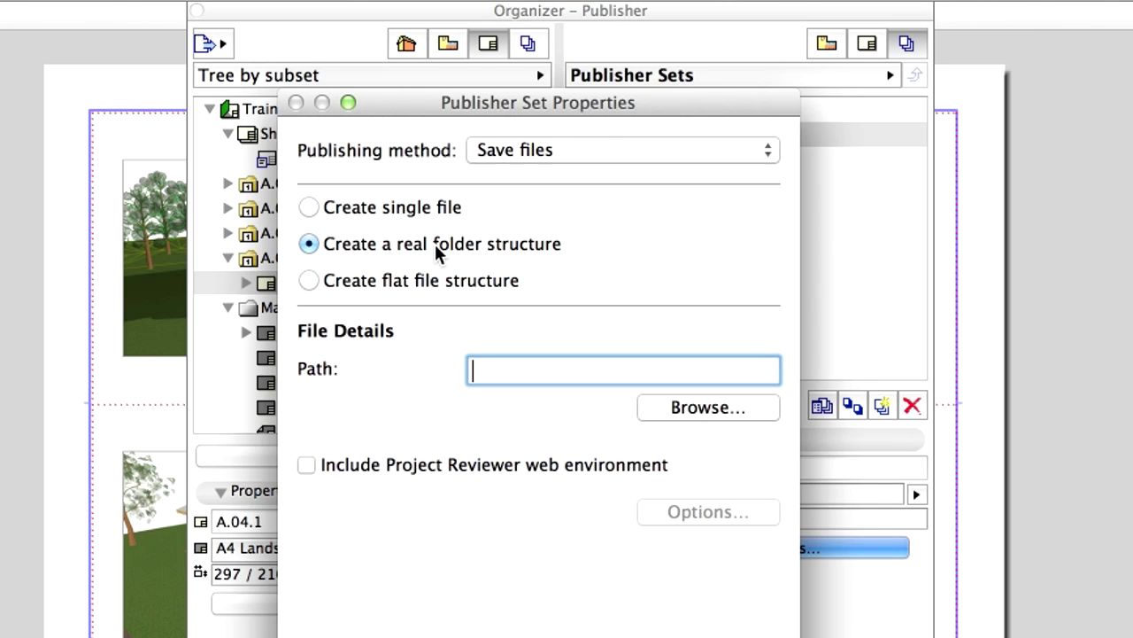
- Make 2 – Layouts save a flat file structure into a new 'Published Set' folder
{"action": "left_click", "coordinate": [441, 278]}
{"action": "left_click", "coordinate": [767, 410]}
{"action": "left_click", "coordinate": [386, 561]}
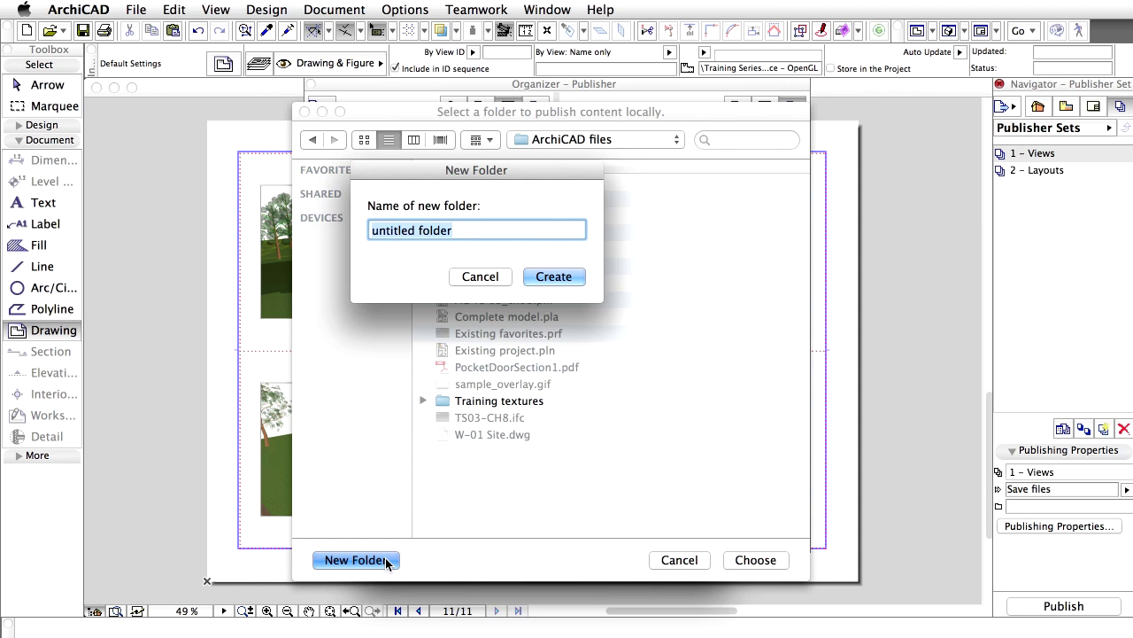
{"action": "type", "text": "Published Set"}
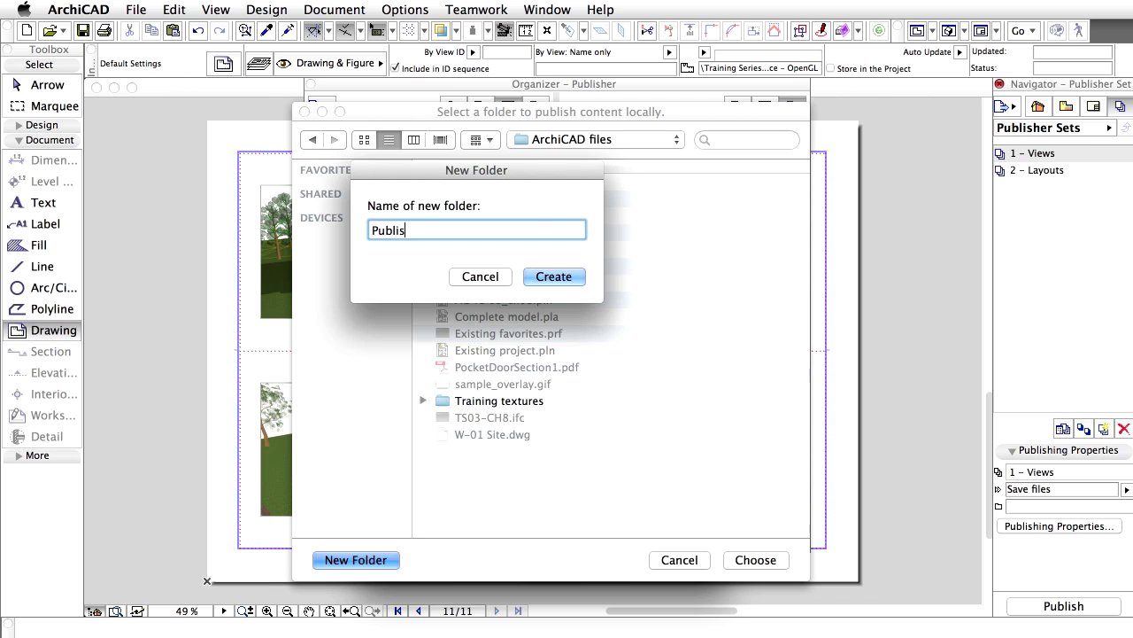
{"action": "left_click", "coordinate": [573, 280]}
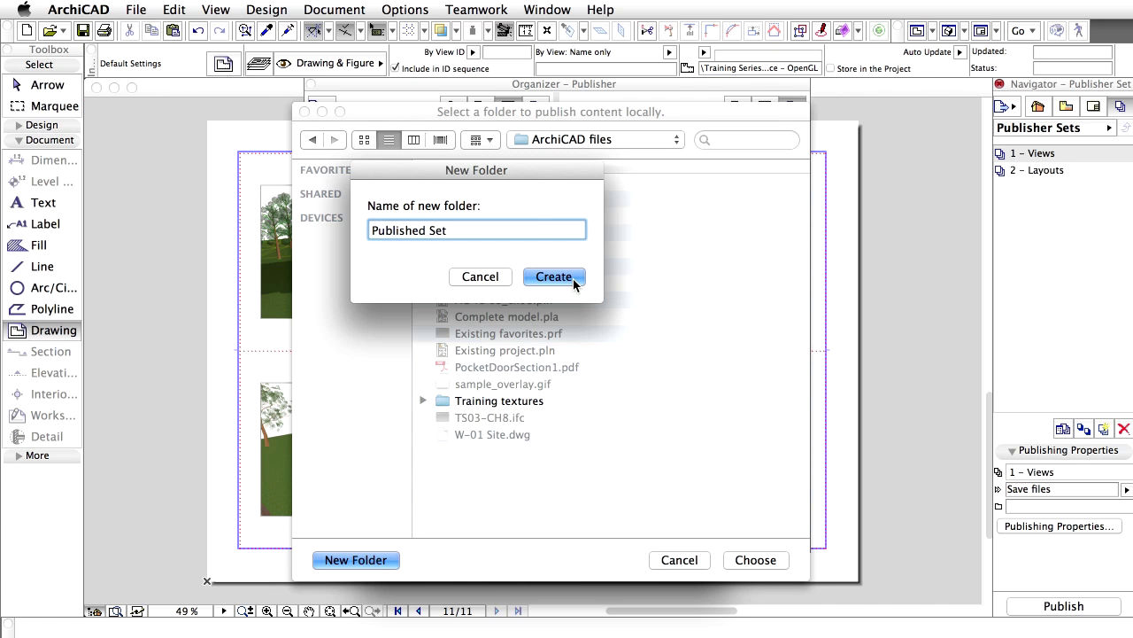
{"action": "left_click", "coordinate": [780, 560]}
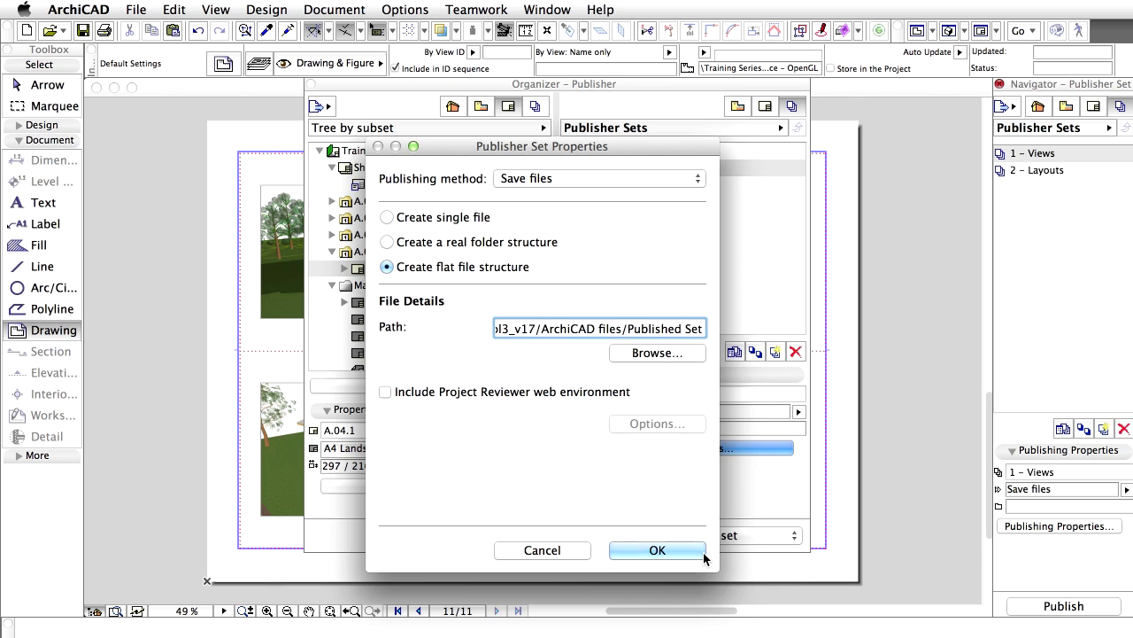
- Confirm the publishing properties and open the 2 – Layouts set's layout list
{"action": "left_click", "coordinate": [657, 551]}
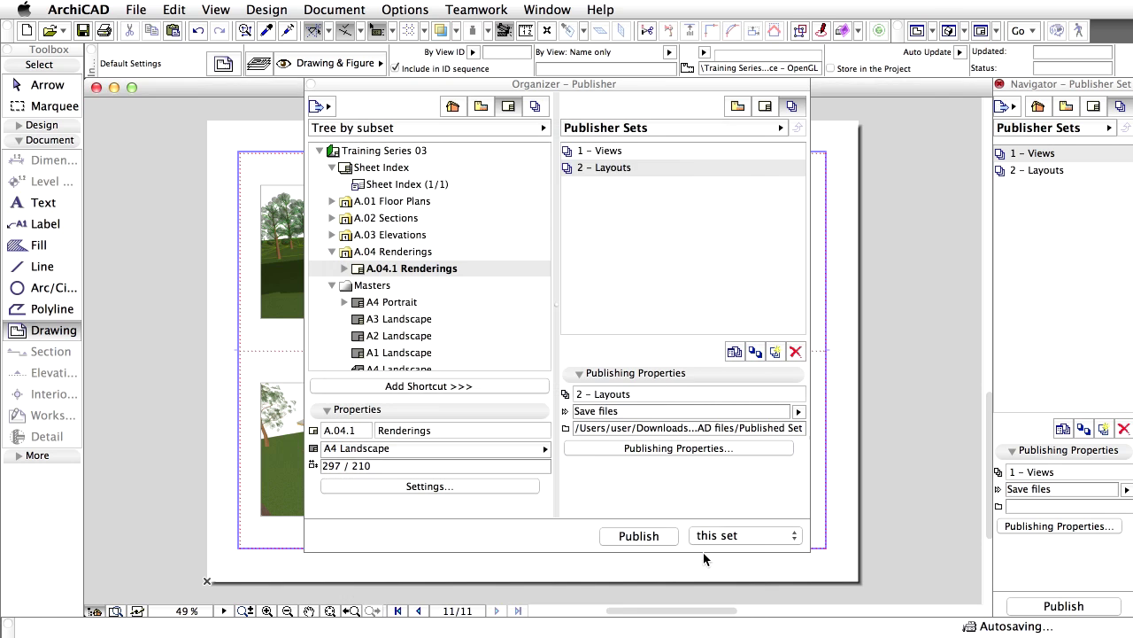
{"action": "left_click", "coordinate": [688, 210]}
{"action": "left_click", "coordinate": [690, 173]}
{"action": "double_click", "coordinate": [755, 135]}
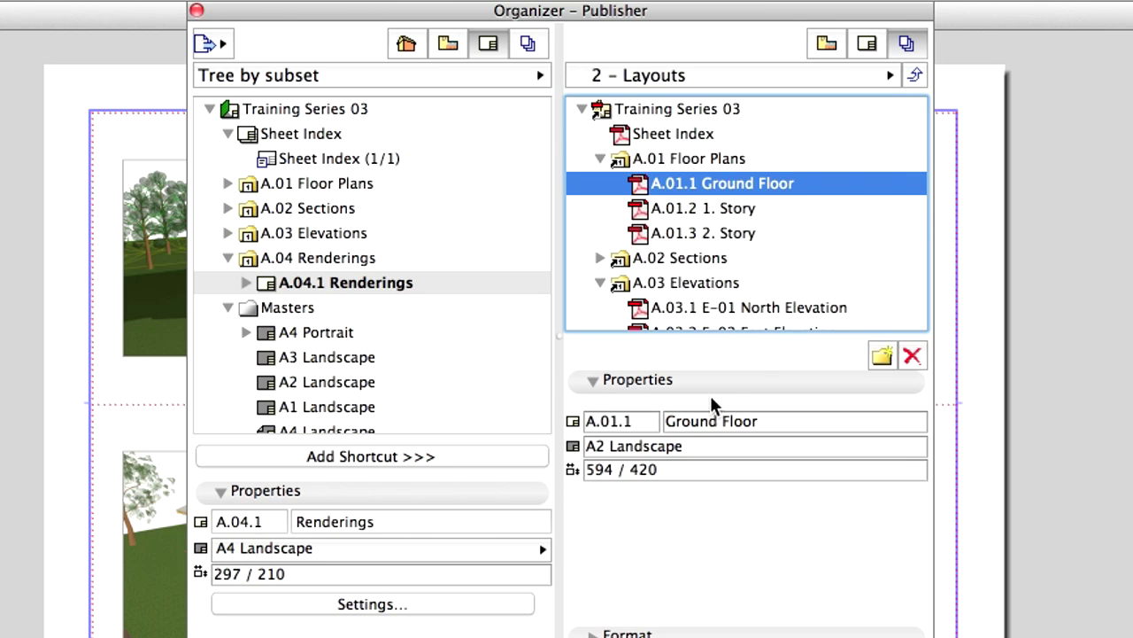
- Publish the whole 2 – Layouts set in PDF format
{"action": "left_click", "coordinate": [628, 386]}
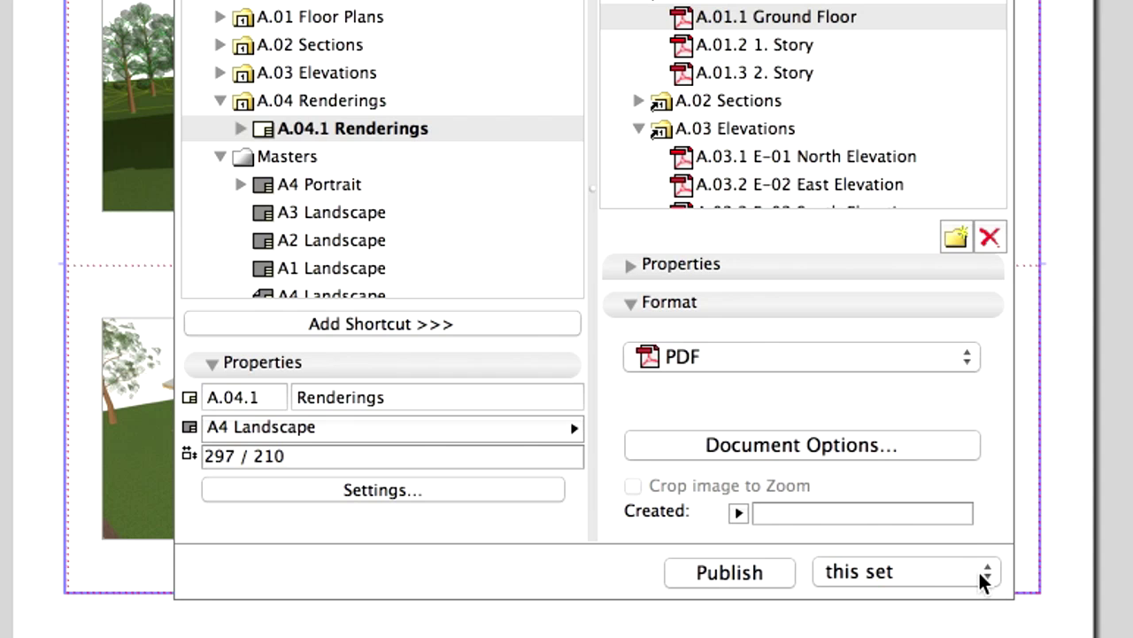
{"action": "left_click", "coordinate": [907, 637]}
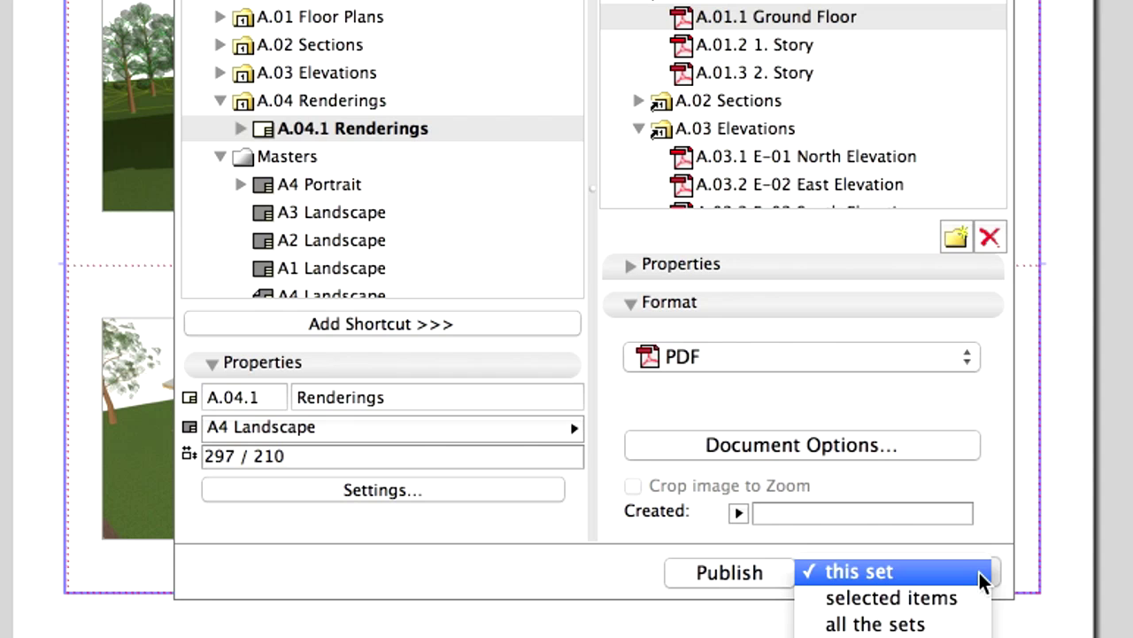
{"action": "left_click", "coordinate": [982, 580]}
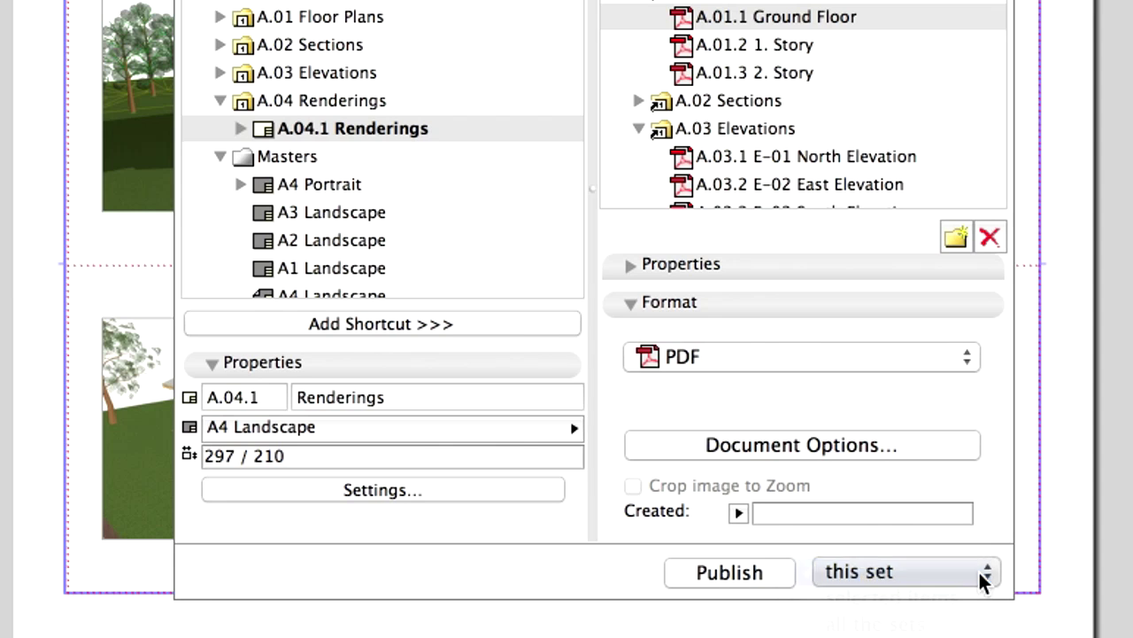
{"action": "left_click", "coordinate": [786, 576]}
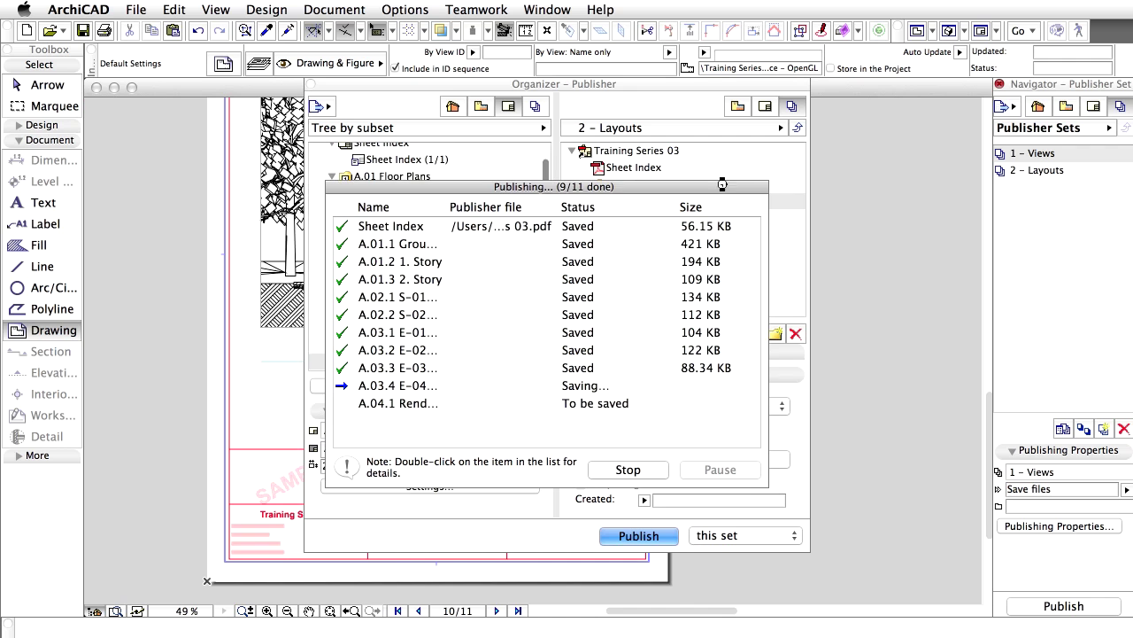
{"action": "left_click_drag", "start_coordinate": [723, 184], "coordinate": [734, 181]}
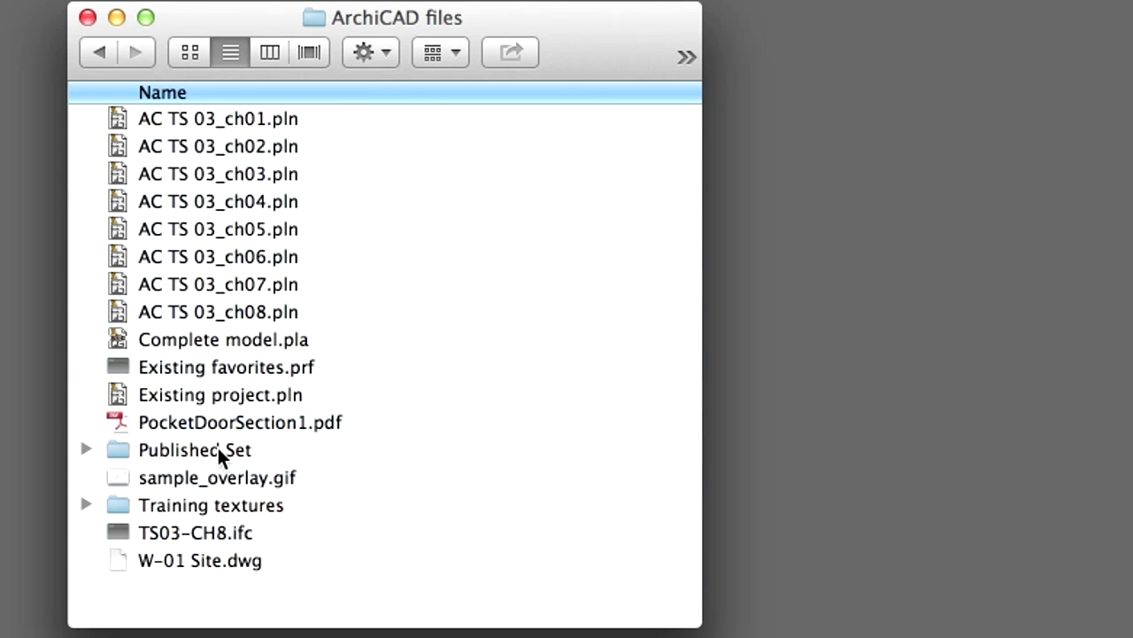
- Open Training Series 03.pdf from the Published Set folder in Acrobat
{"action": "double_click", "coordinate": [218, 449]}
{"action": "left_click", "coordinate": [293, 116]}
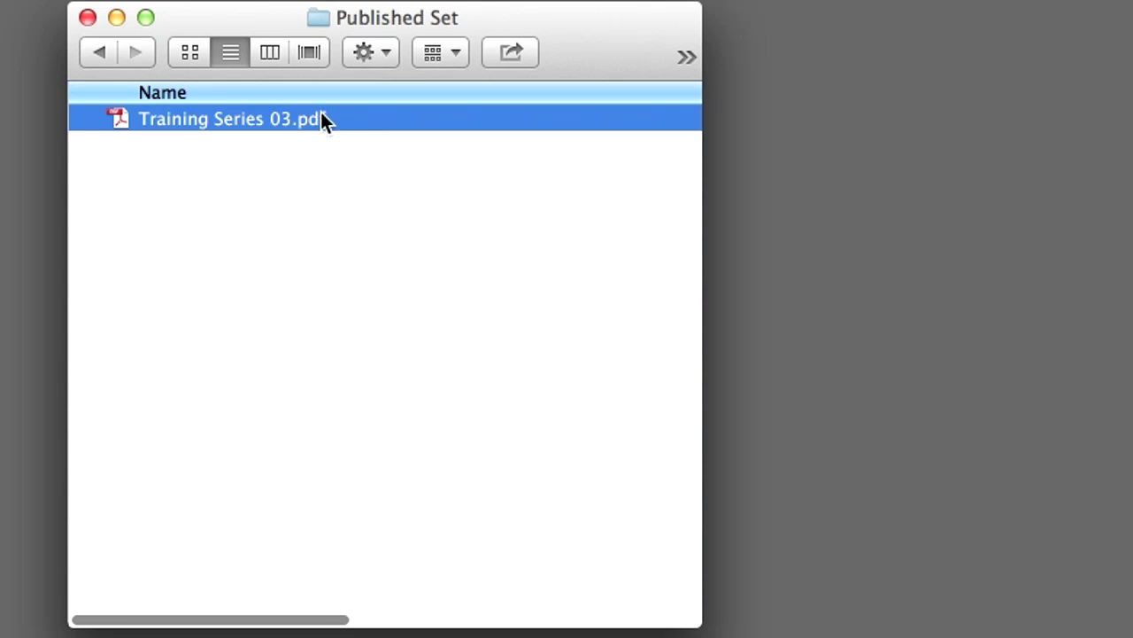
{"action": "double_click", "coordinate": [429, 119]}
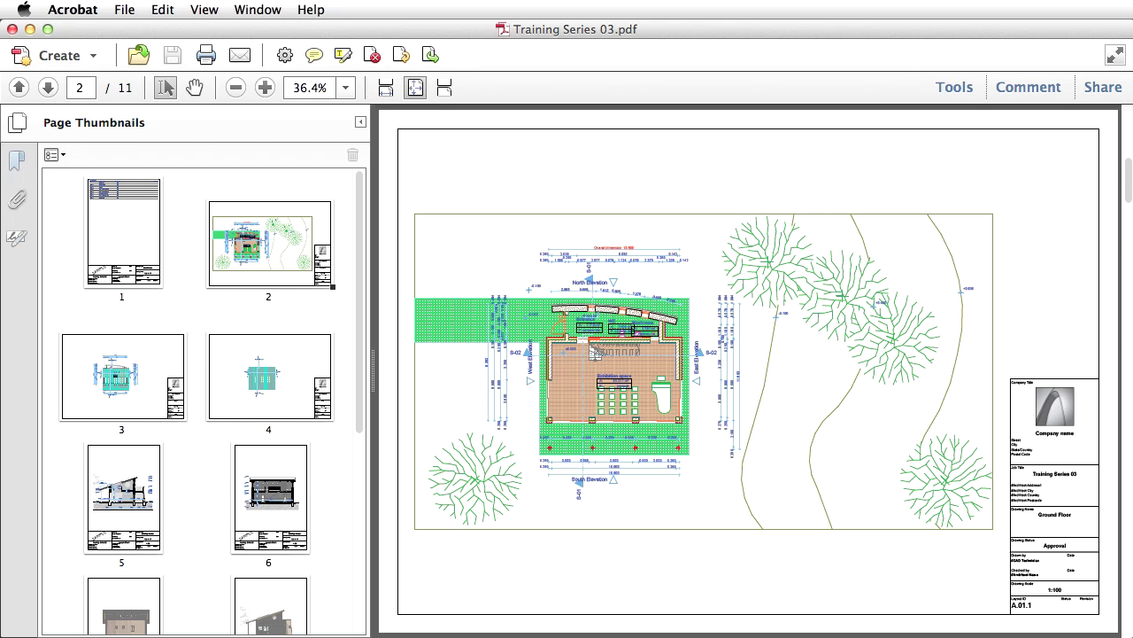
- Page through the merged PDF from page 3 to page 9, the South Elevation sheet
{"action": "left_click", "coordinate": [122, 376]}
{"action": "left_click", "coordinate": [269, 376]}
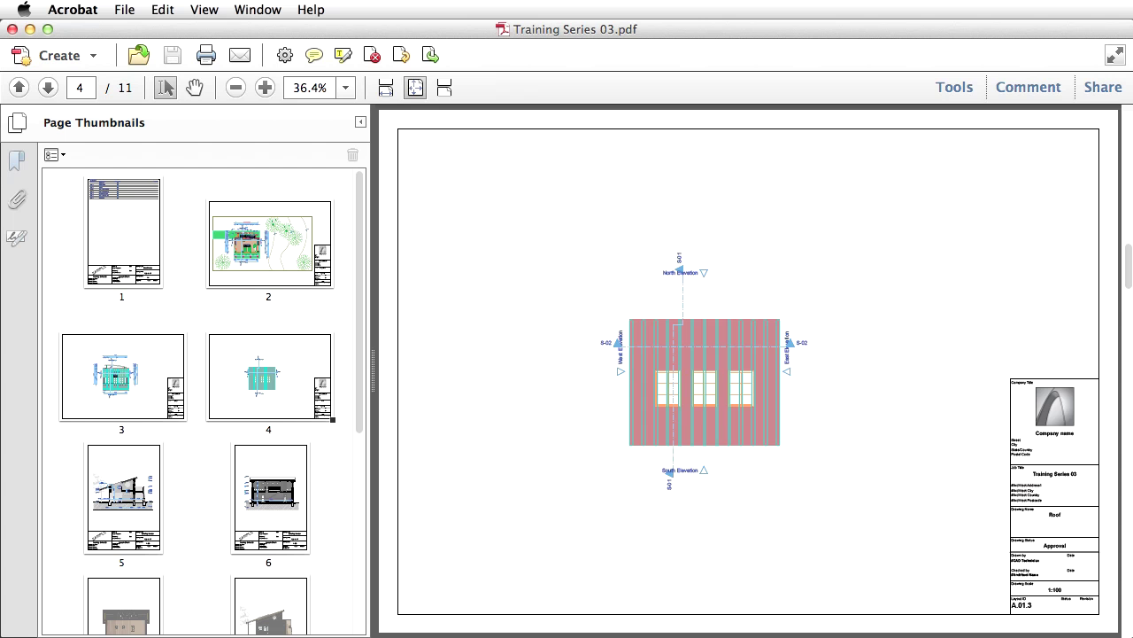
{"action": "left_click", "coordinate": [124, 498]}
{"action": "left_click", "coordinate": [271, 498]}
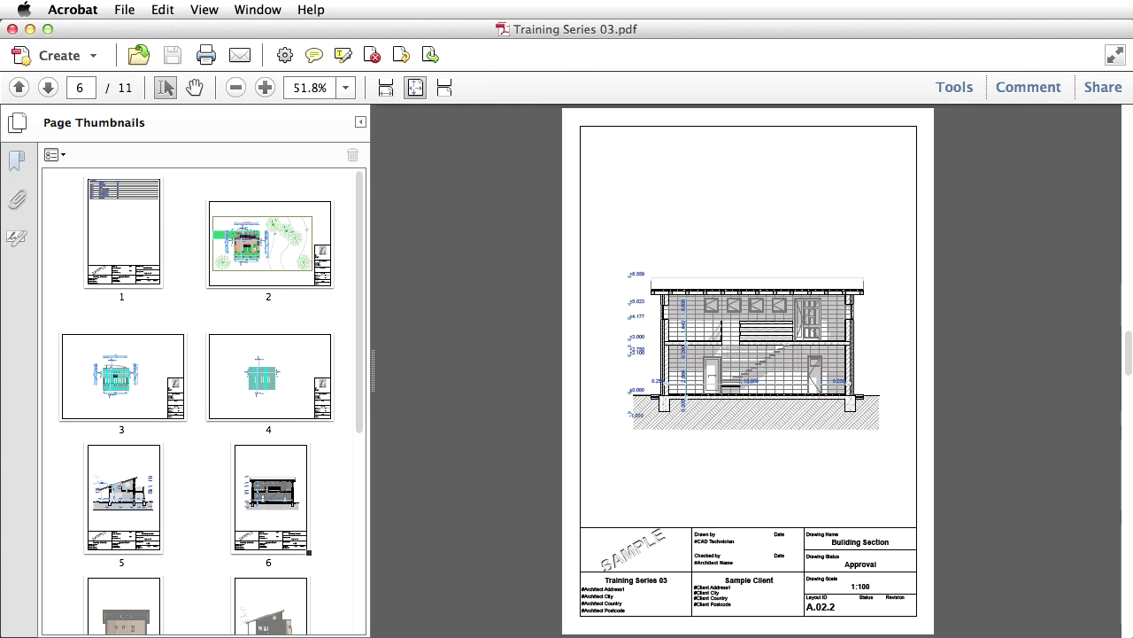
{"action": "key", "text": "Right"}
{"action": "key", "text": "Right"}
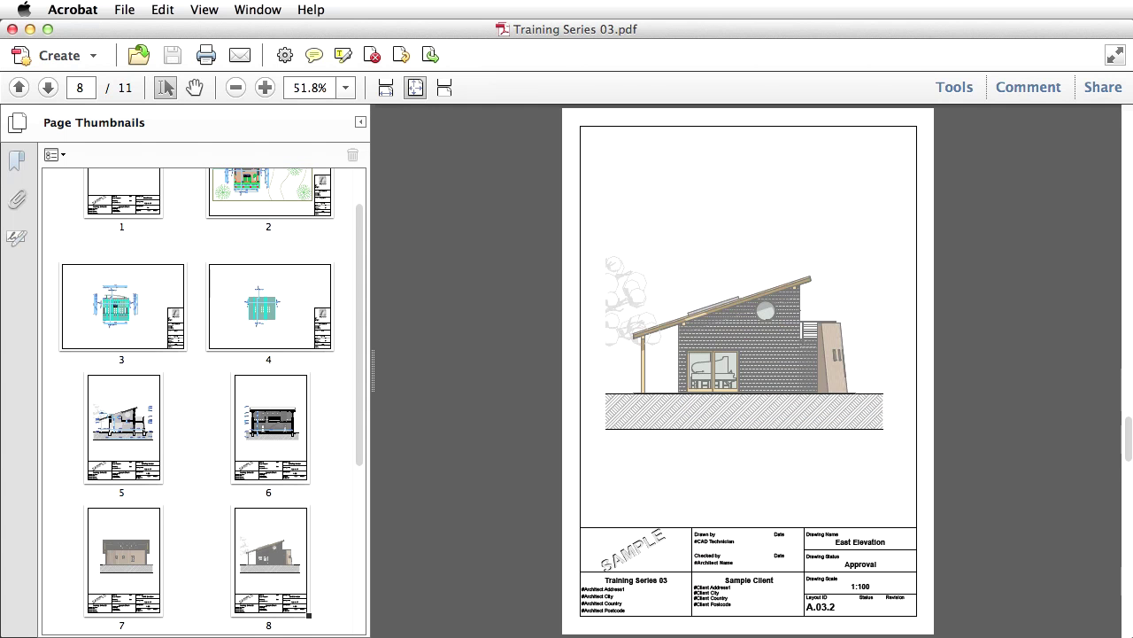
{"action": "key", "text": "Right"}
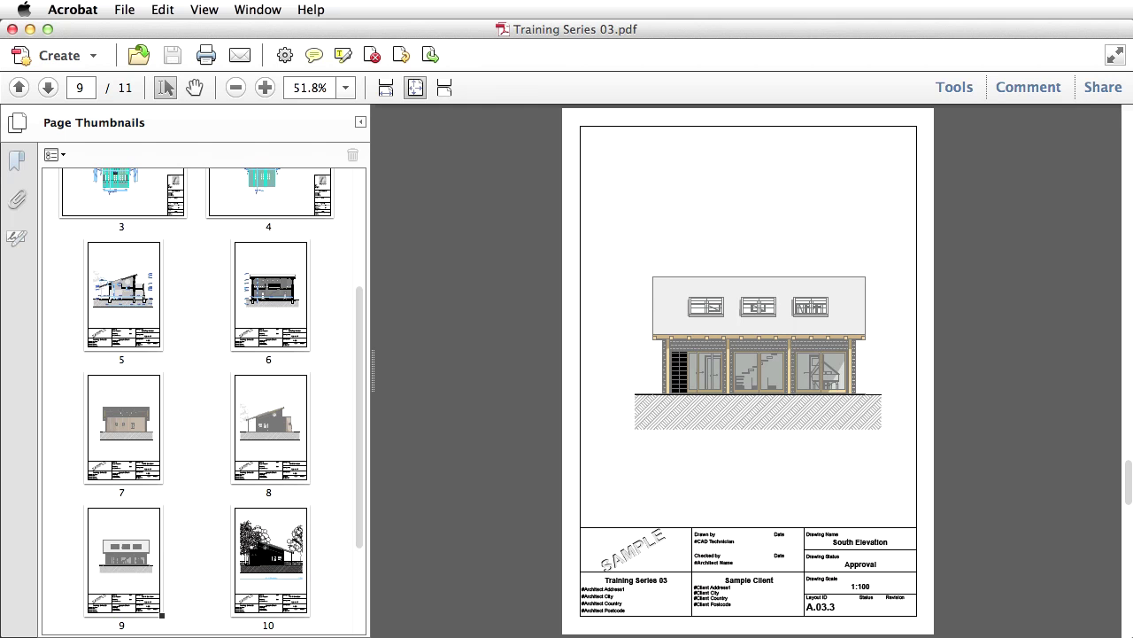
{"action": "key", "text": "Right"}
{"action": "key", "text": "Right"}
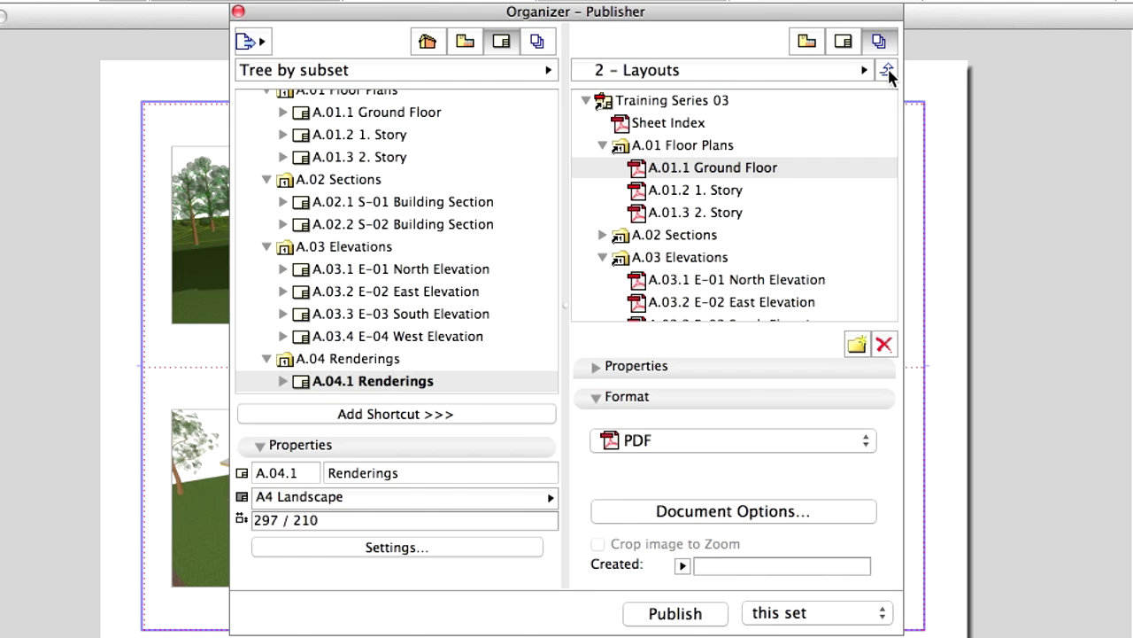
- Duplicate the 2 – Layouts publisher set
{"action": "left_click", "coordinate": [888, 71]}
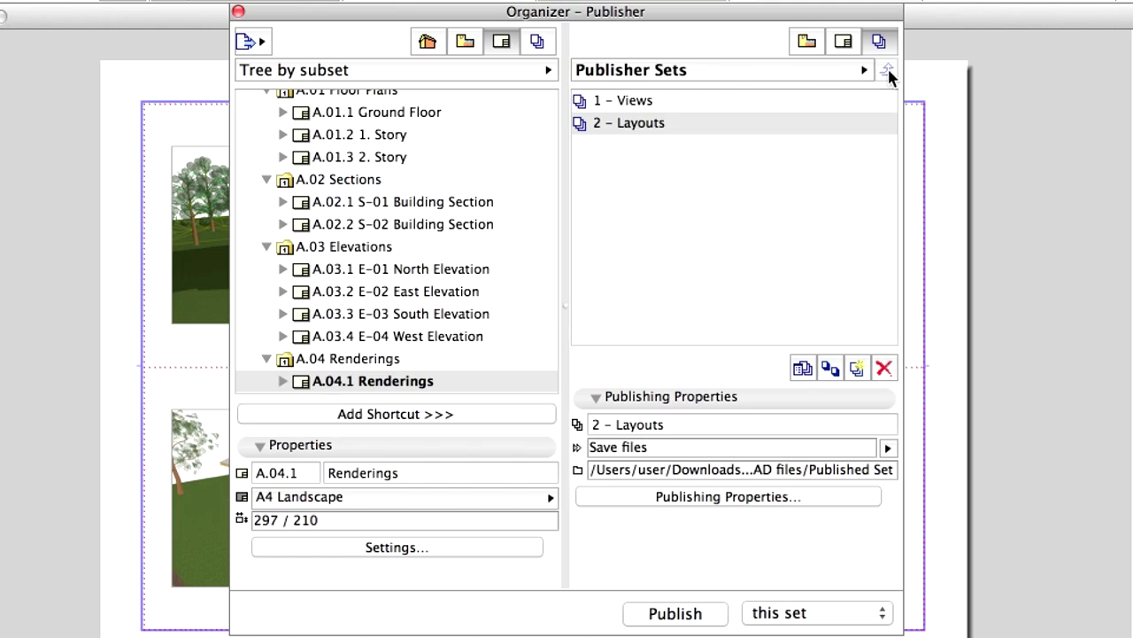
{"action": "left_click", "coordinate": [863, 129]}
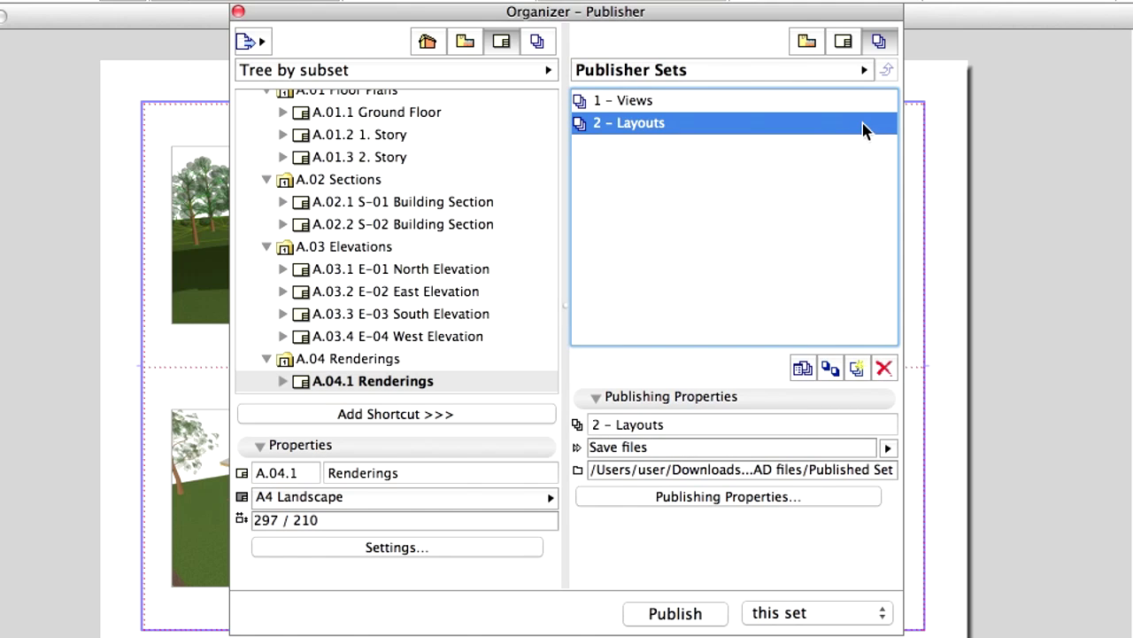
{"action": "left_click", "coordinate": [833, 368]}
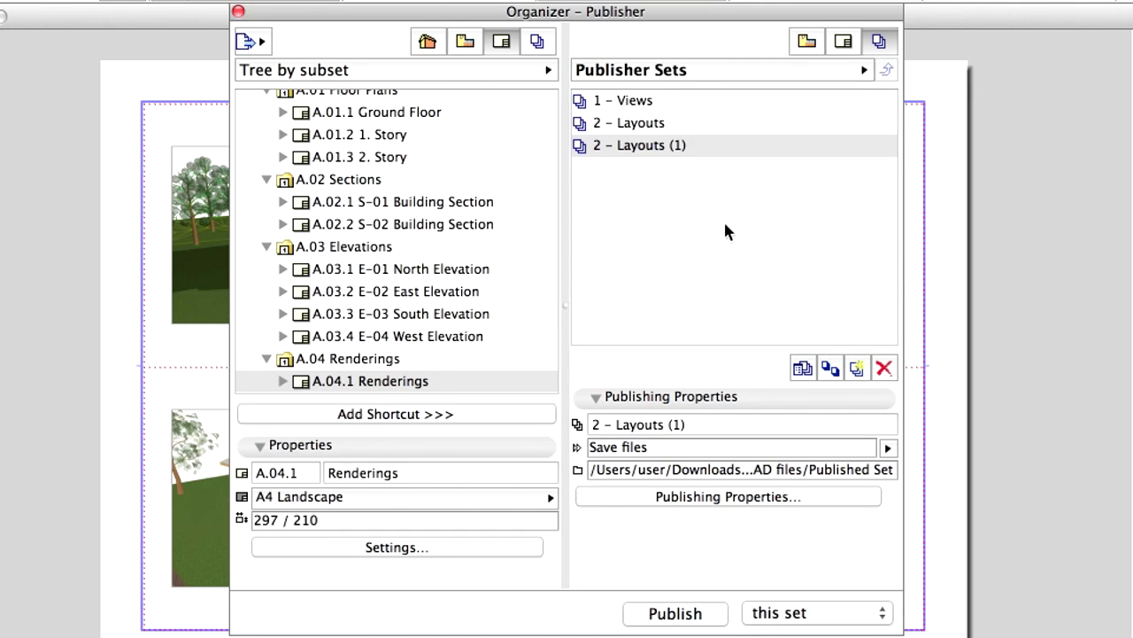
- Rename the copy to '3 – DWG' and open its layout tree
{"action": "left_click", "coordinate": [673, 145]}
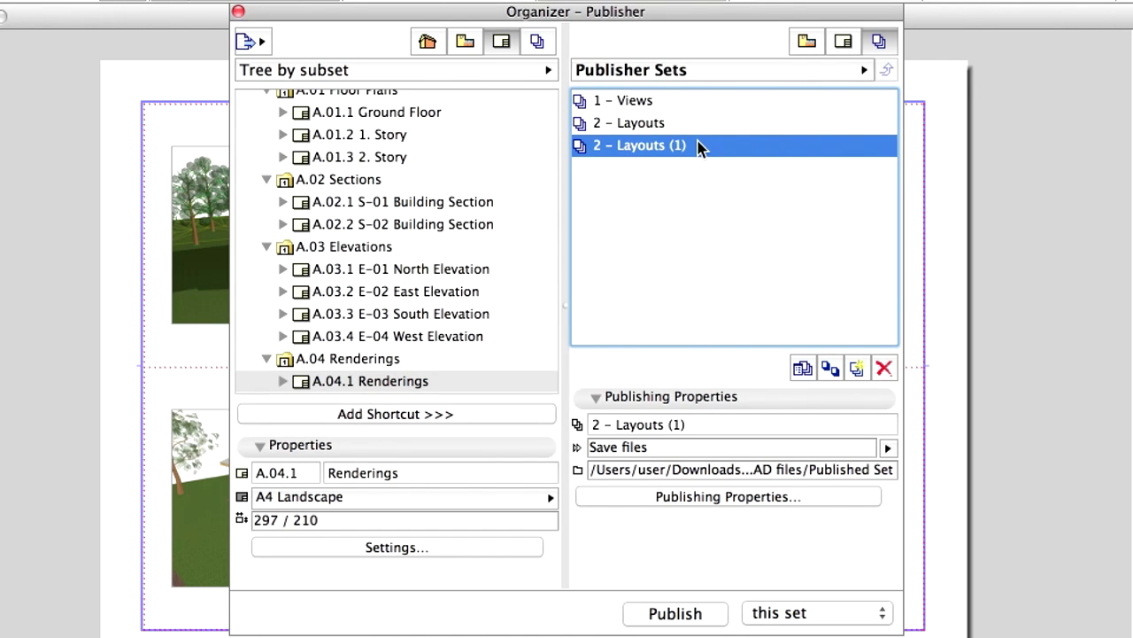
{"action": "left_click", "coordinate": [717, 424]}
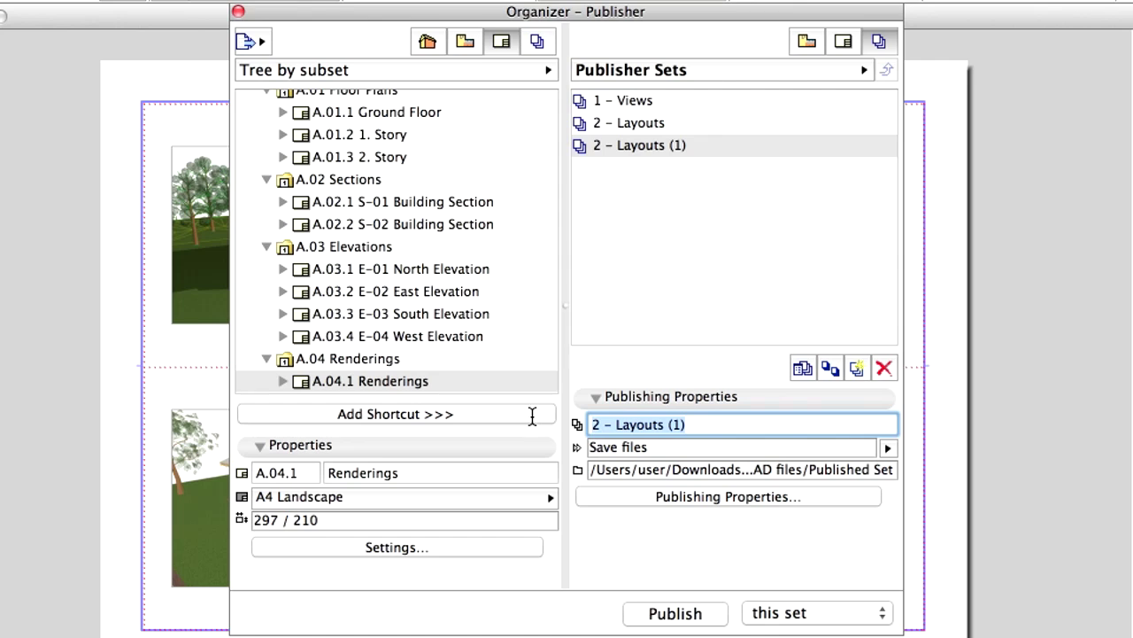
{"action": "type", "text": "3 – "}
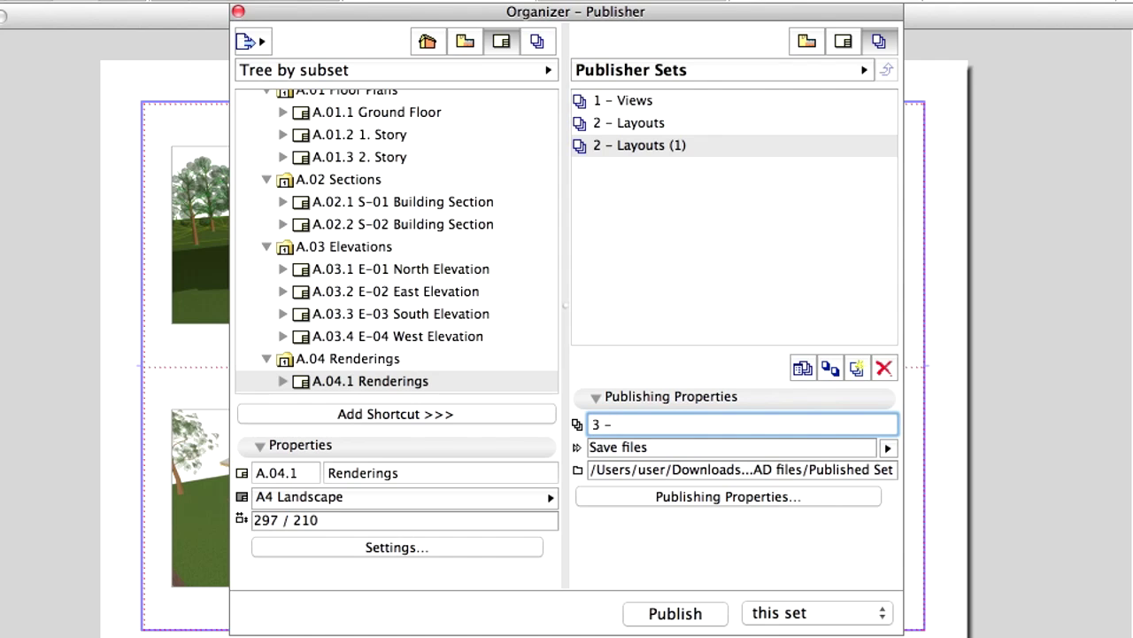
{"action": "type", "text": "DWG"}
{"action": "key", "text": "Return"}
{"action": "left_click", "coordinate": [613, 224]}
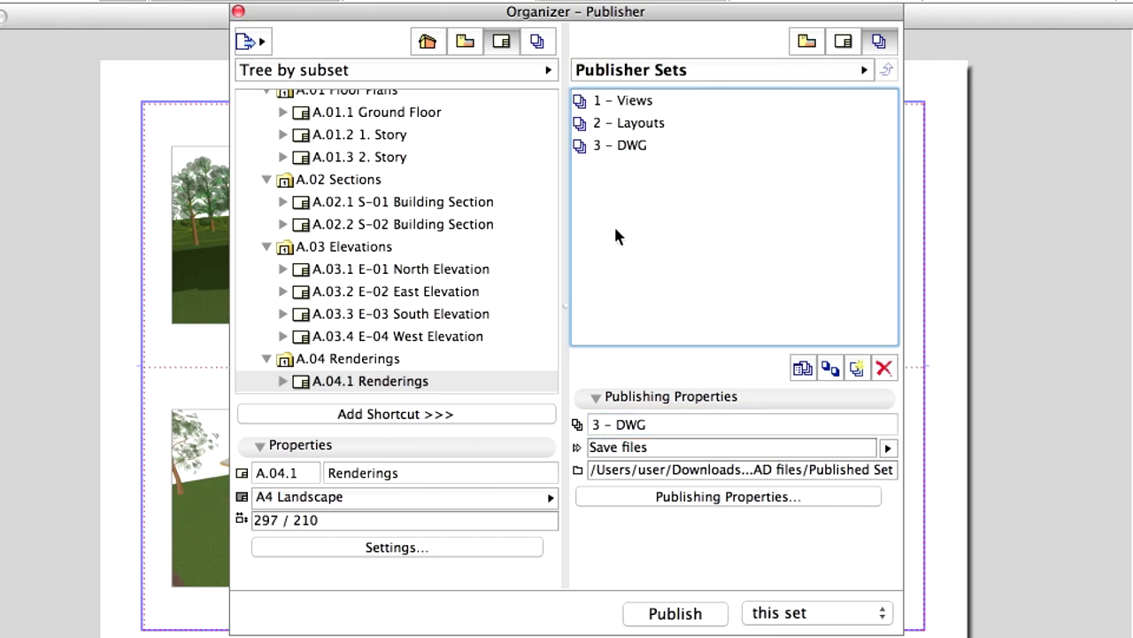
{"action": "double_click", "coordinate": [657, 145]}
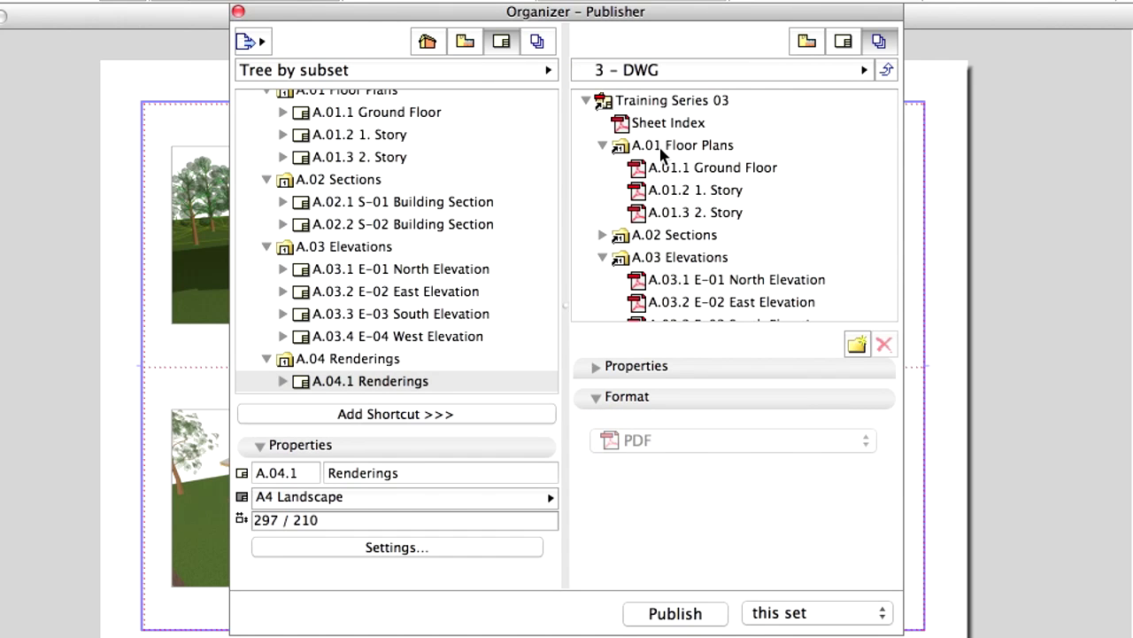
- Switch the whole 3 – DWG set's output format from PDF to DWG
{"action": "left_click", "coordinate": [704, 101]}
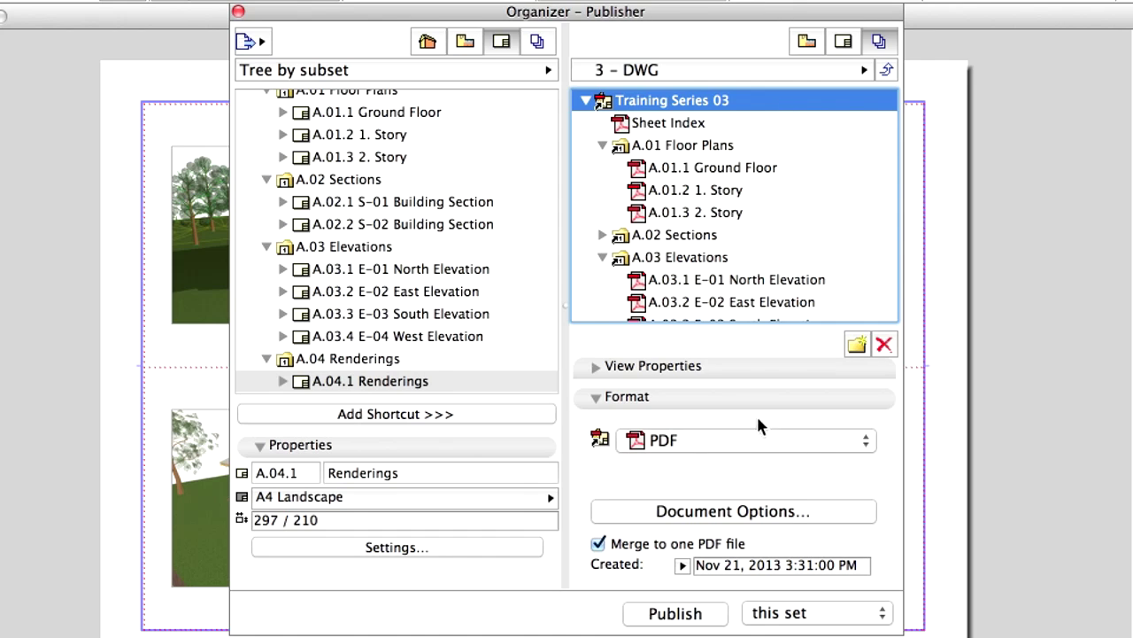
{"action": "left_click", "coordinate": [866, 447]}
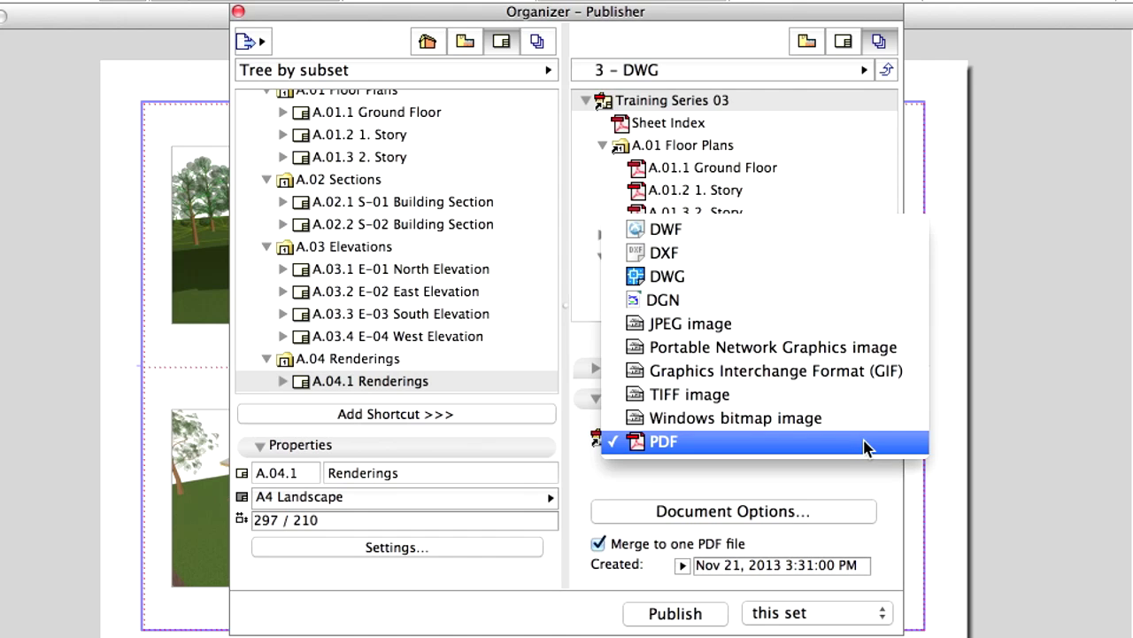
{"action": "left_click", "coordinate": [832, 288]}
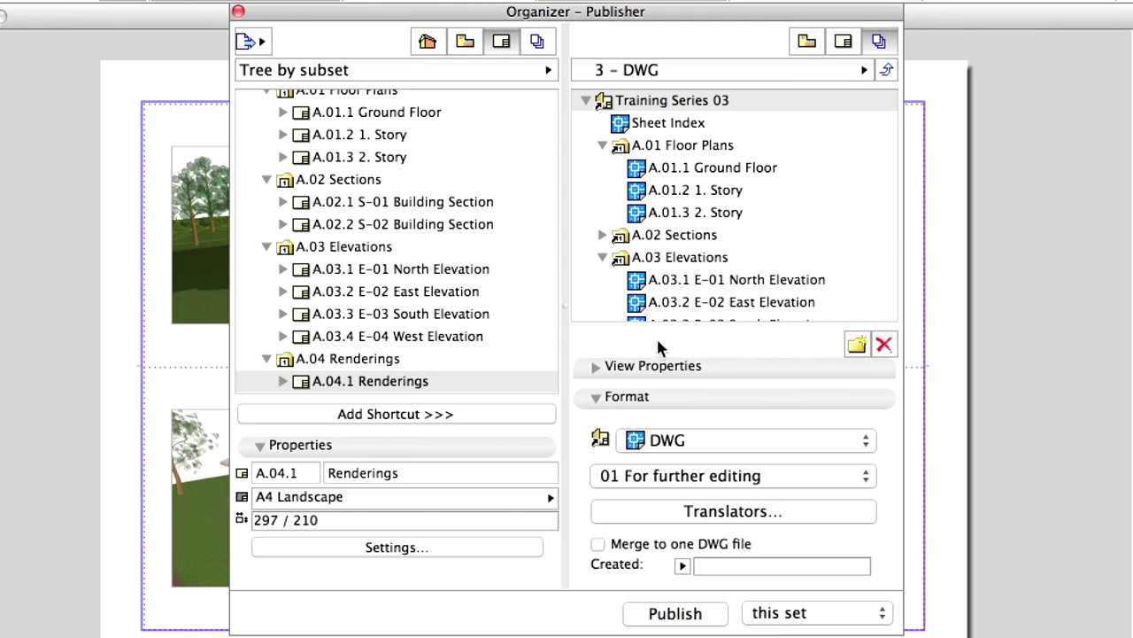
- Expand the A.04 Renderings folder in the 3 – DWG tree
{"action": "scroll", "coordinate": [689, 284], "scroll_direction": "down", "scroll_amount": 1}
{"action": "scroll", "coordinate": [695, 293], "scroll_direction": "down", "scroll_amount": 3}
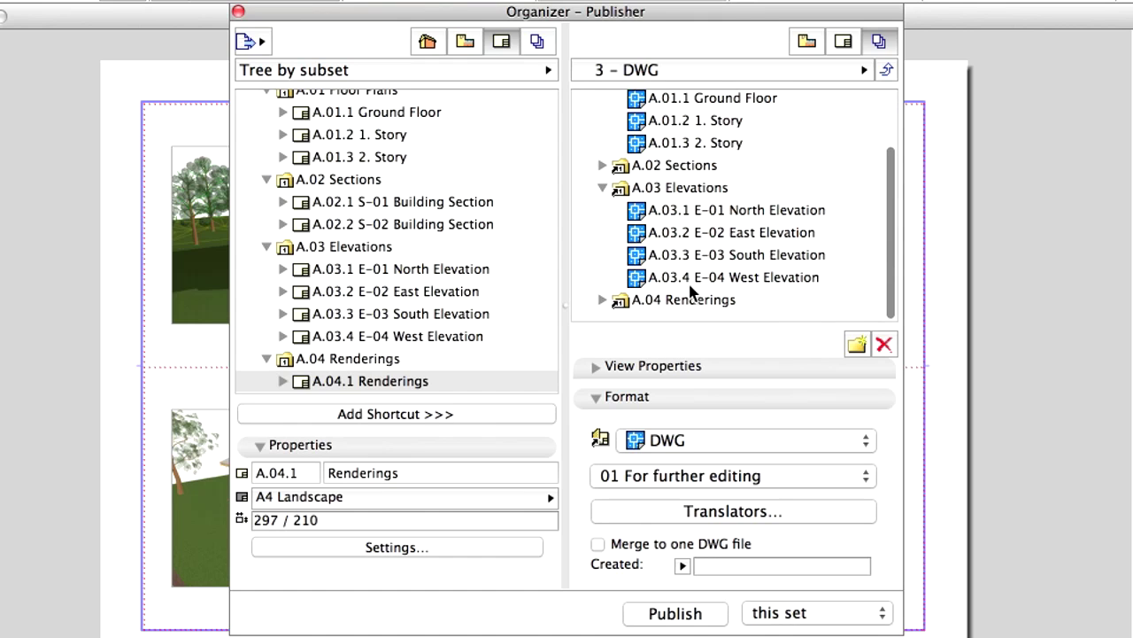
{"action": "left_click", "coordinate": [602, 311]}
{"action": "scroll", "coordinate": [764, 270], "scroll_direction": "down", "scroll_amount": 2}
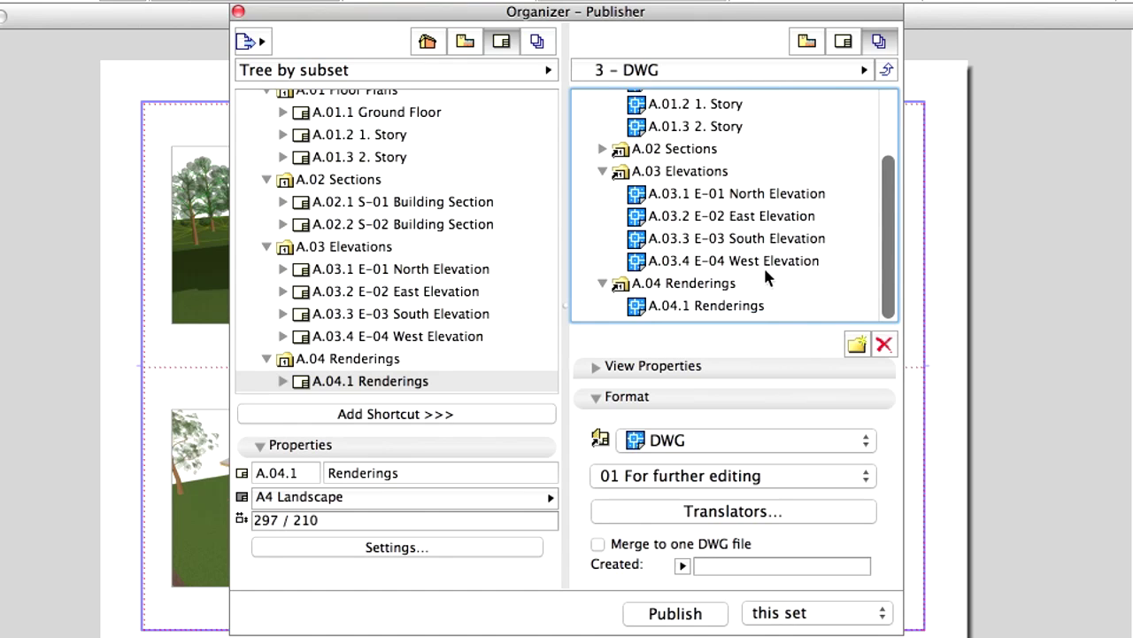
{"action": "scroll", "coordinate": [763, 264], "scroll_direction": "up", "scroll_amount": 5}
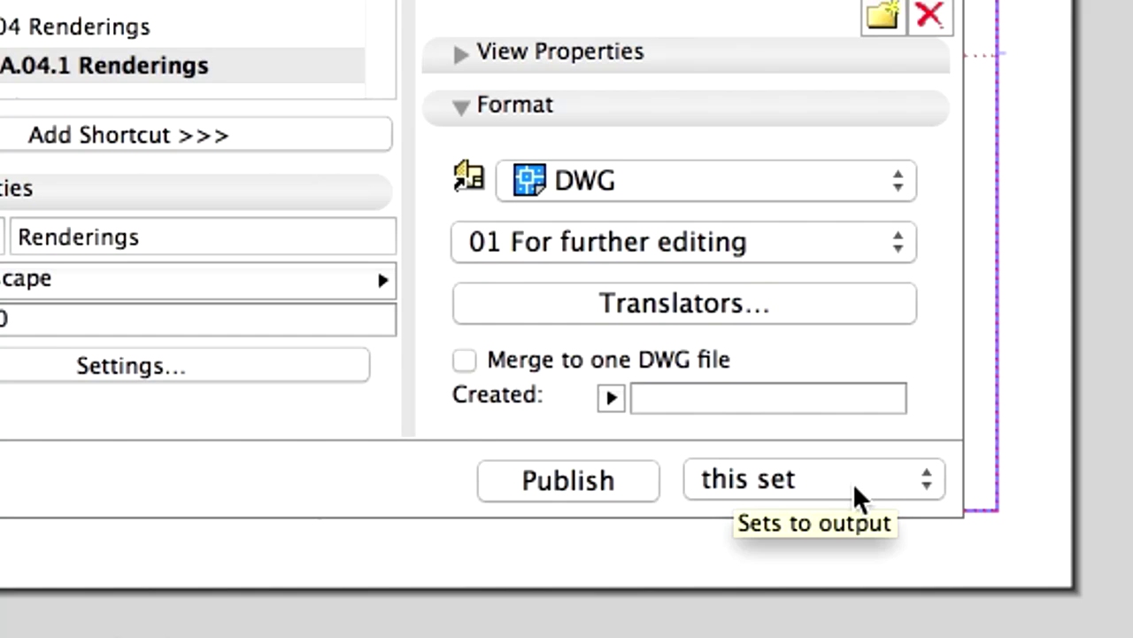
- Set publishing to output only the selected items instead of the whole set
{"action": "left_click", "coordinate": [893, 487]}
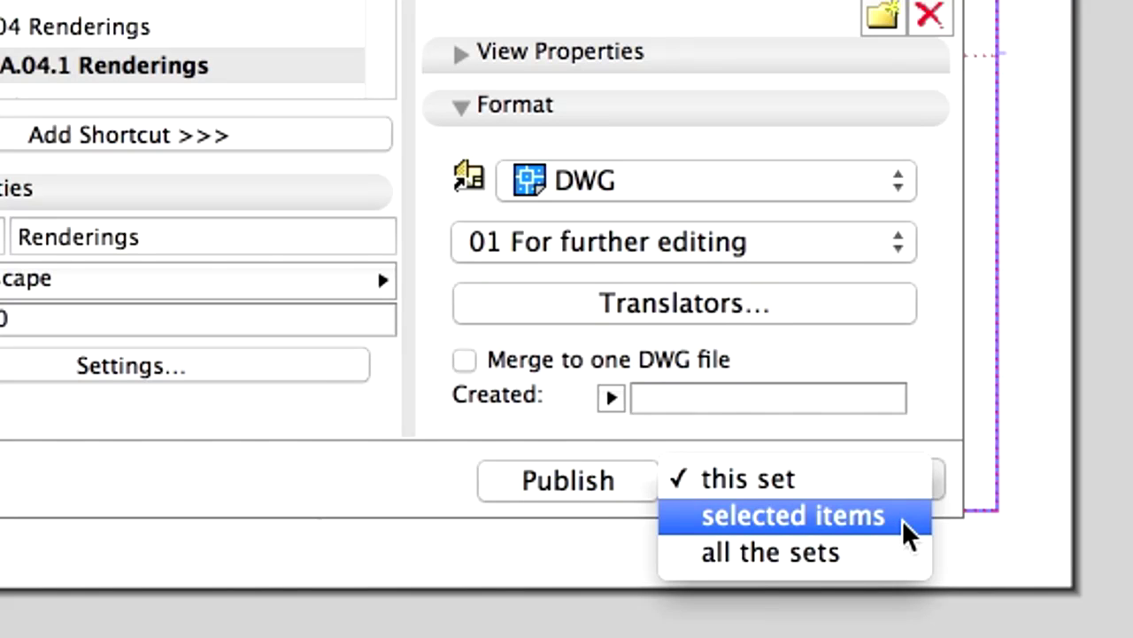
{"action": "left_click", "coordinate": [908, 532]}
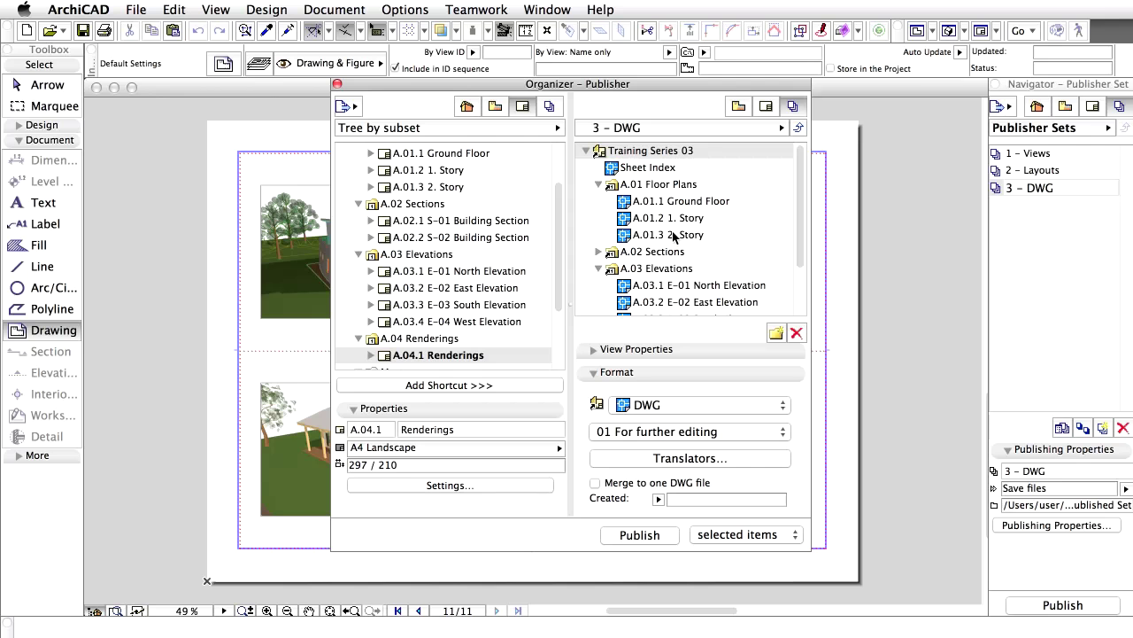
- Publish the A.01.1–A.01.3 floor plans and the North, South and West elevations as DWG
{"action": "left_click", "coordinate": [672, 204]}
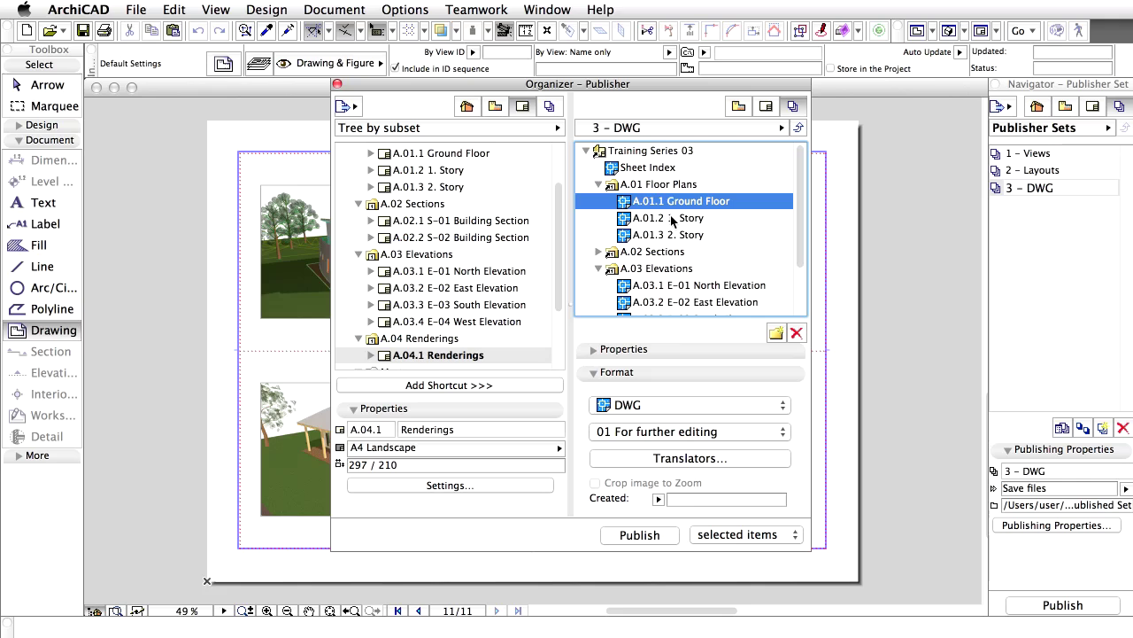
{"action": "left_click", "coordinate": [673, 220], "text": "shift"}
{"action": "left_click", "coordinate": [675, 235], "text": "shift"}
{"action": "scroll", "coordinate": [674, 237], "scroll_direction": "down", "scroll_amount": 3}
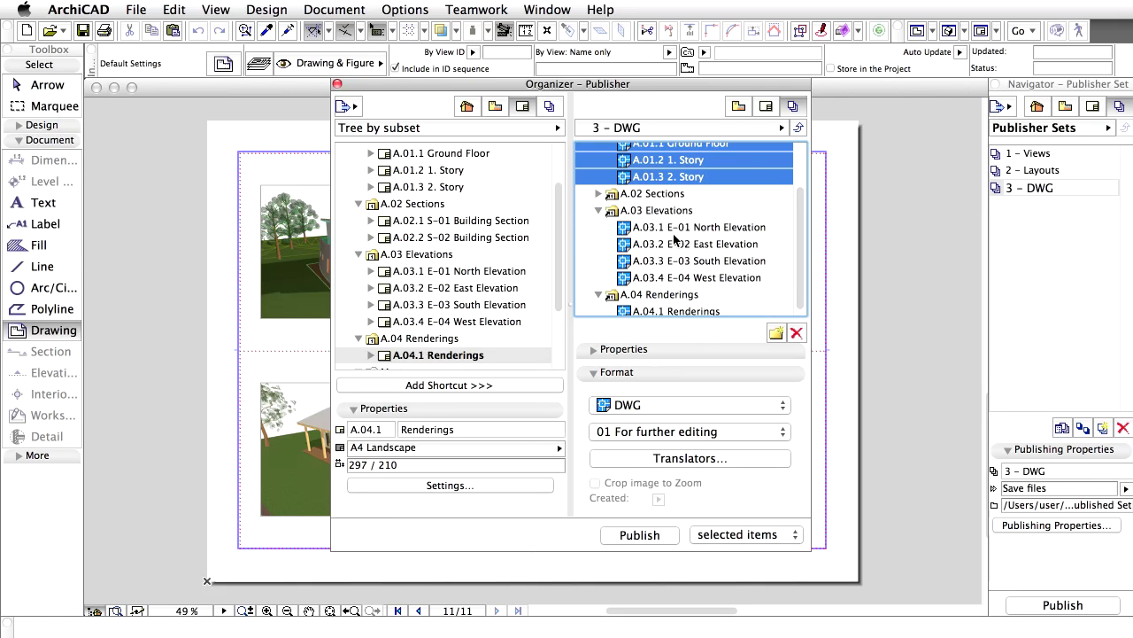
{"action": "left_click", "coordinate": [679, 228], "text": "shift"}
{"action": "left_click", "coordinate": [688, 261], "text": "shift"}
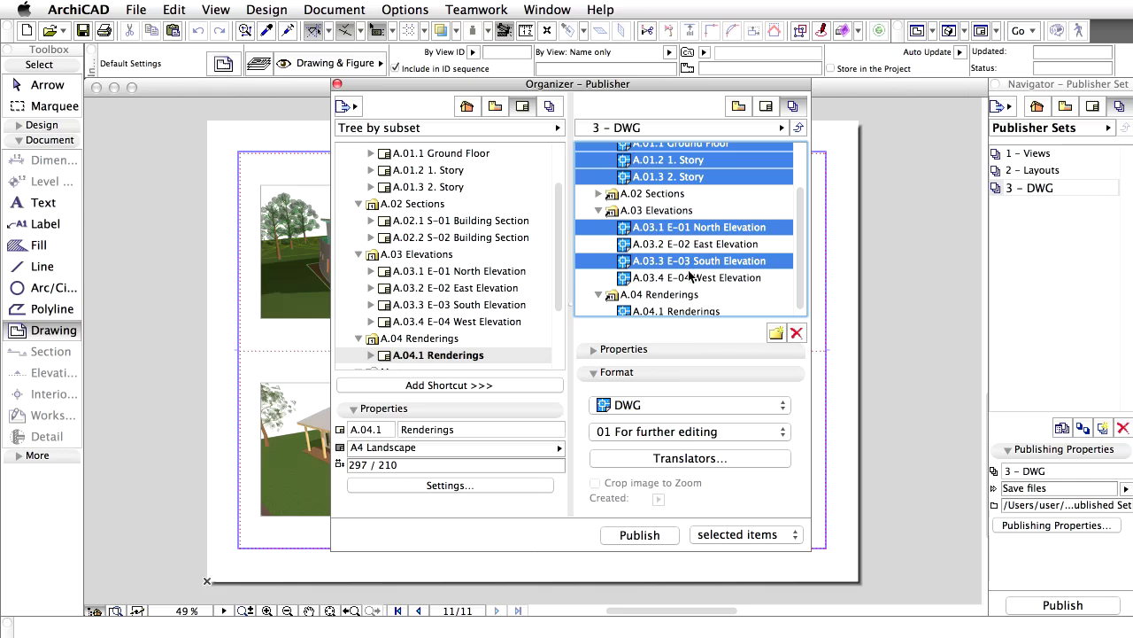
{"action": "left_click", "coordinate": [691, 277], "text": "shift"}
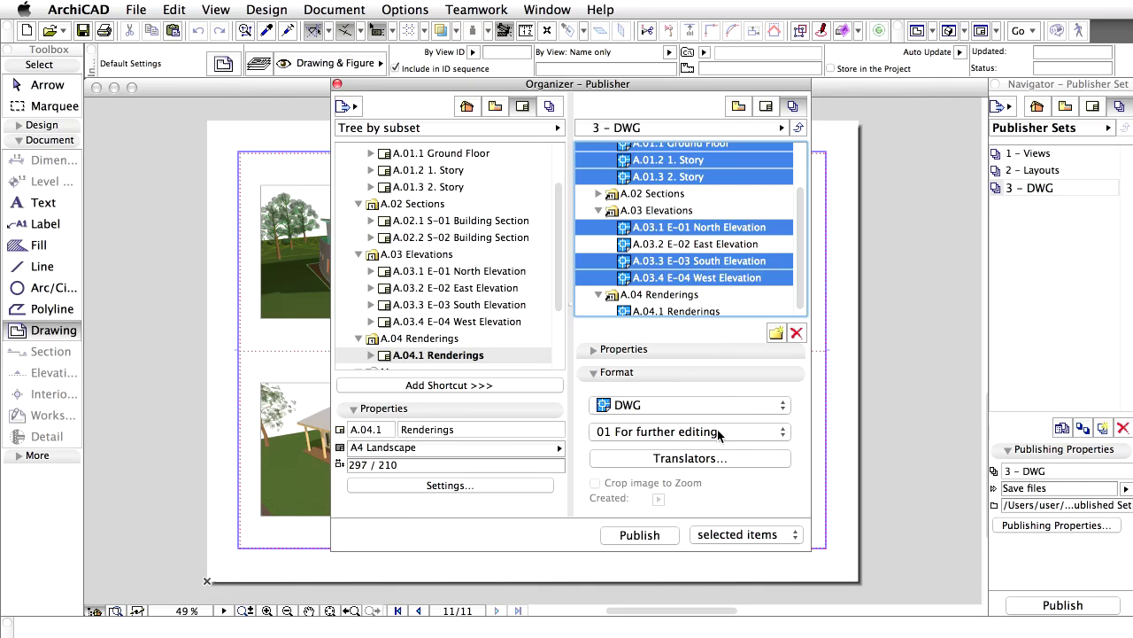
{"action": "left_click", "coordinate": [642, 535]}
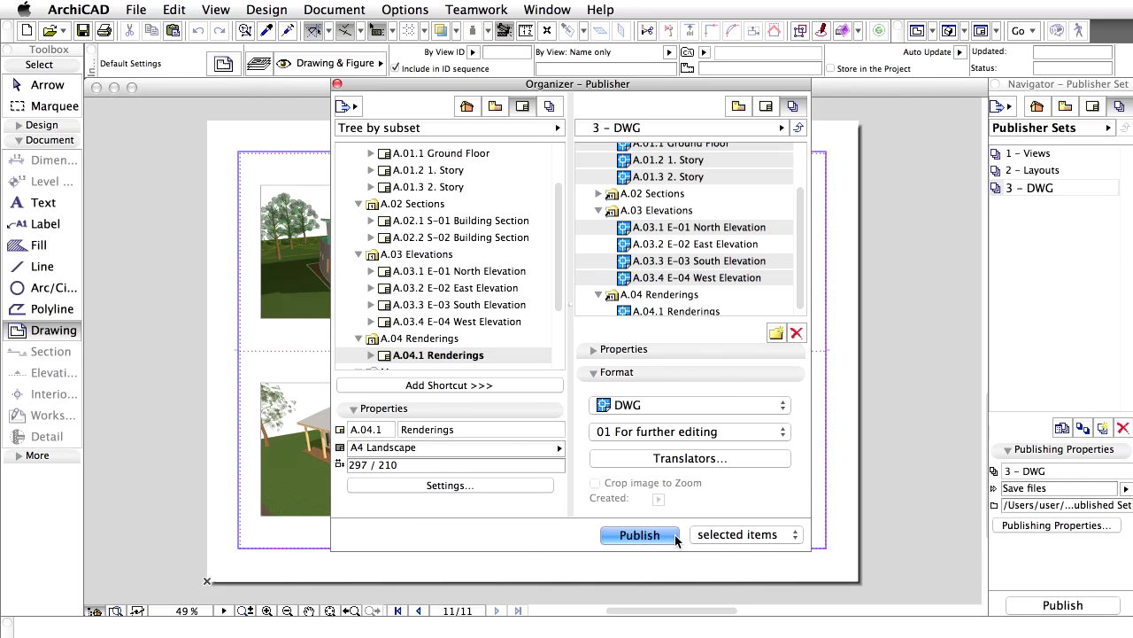